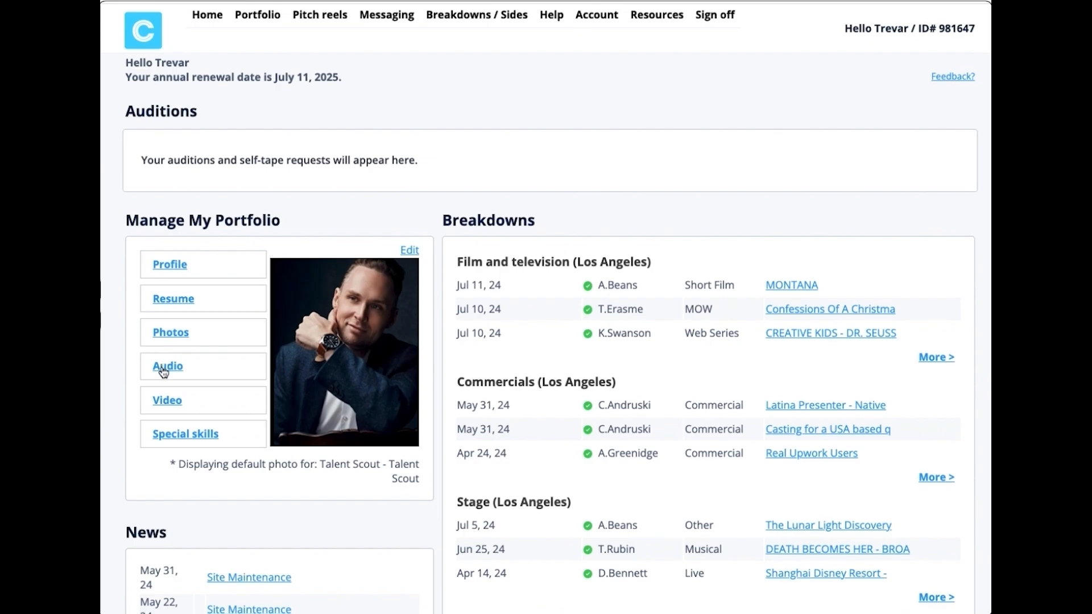
- Go to the Workbook Live section of the home page and open the website settings
{"action": "scroll", "coordinate": [660, 428], "scroll_direction": "down", "scroll_amount": 5}
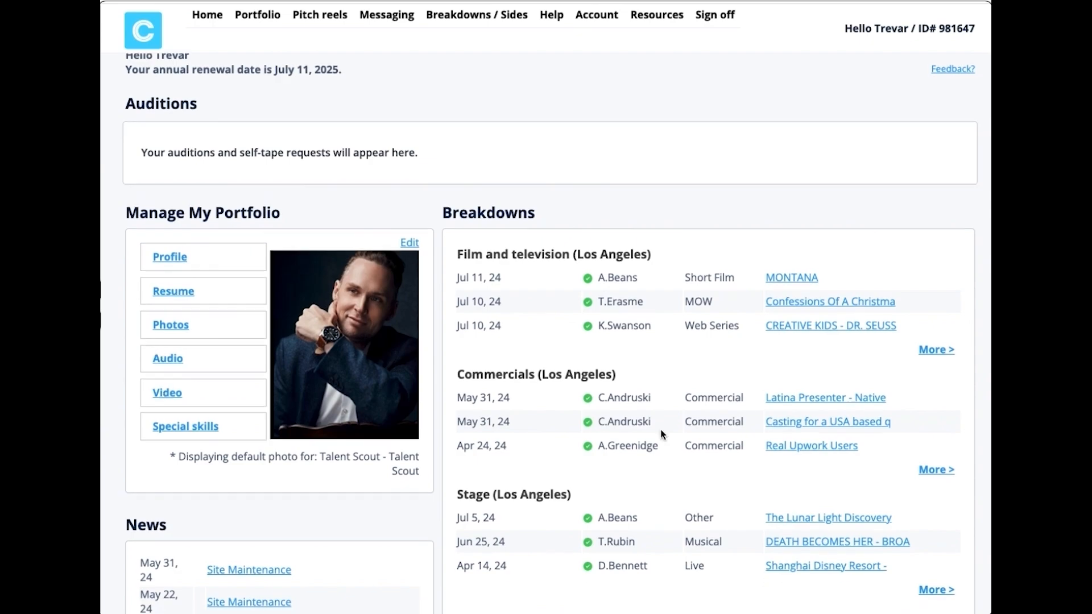
{"action": "scroll", "coordinate": [661, 430], "scroll_direction": "down", "scroll_amount": 1}
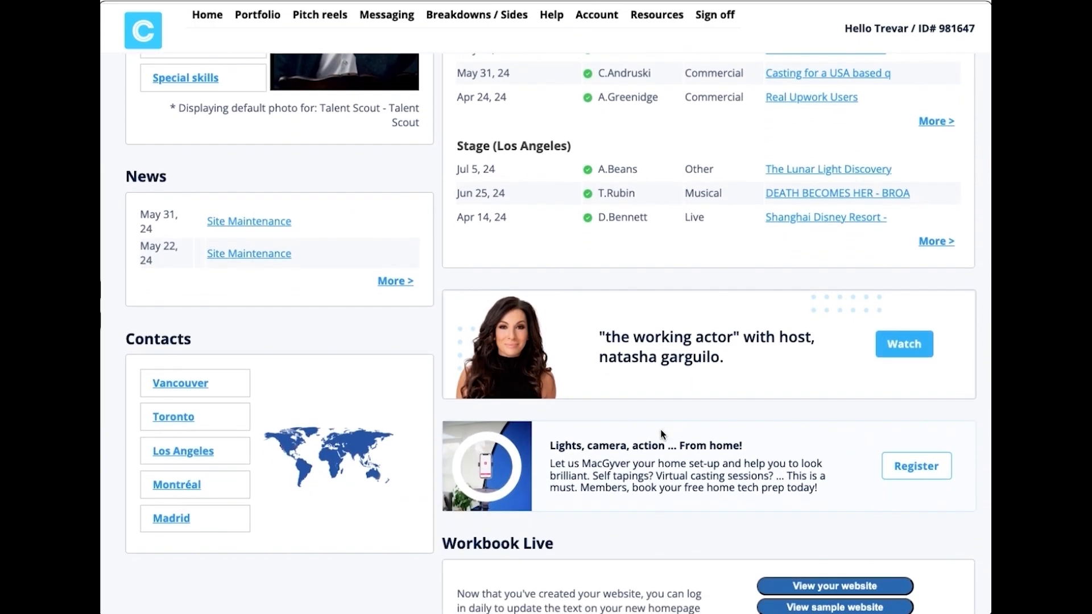
{"action": "scroll", "coordinate": [660, 430], "scroll_direction": "down", "scroll_amount": 1}
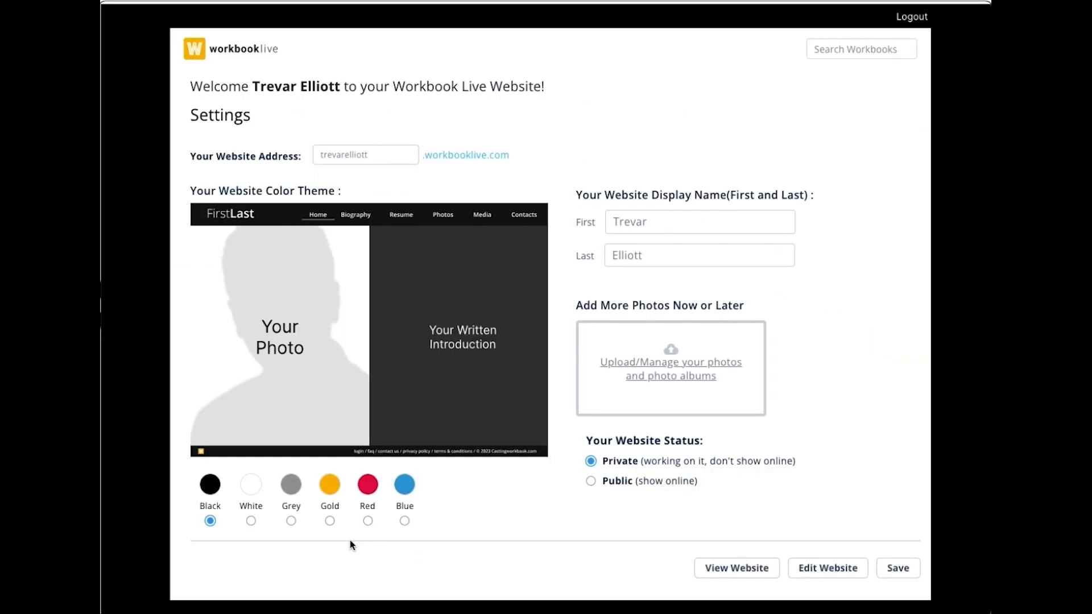
- Preview the White, Grey, Gold, Red and Blue website color themes and return to Black
{"action": "left_click", "coordinate": [251, 521]}
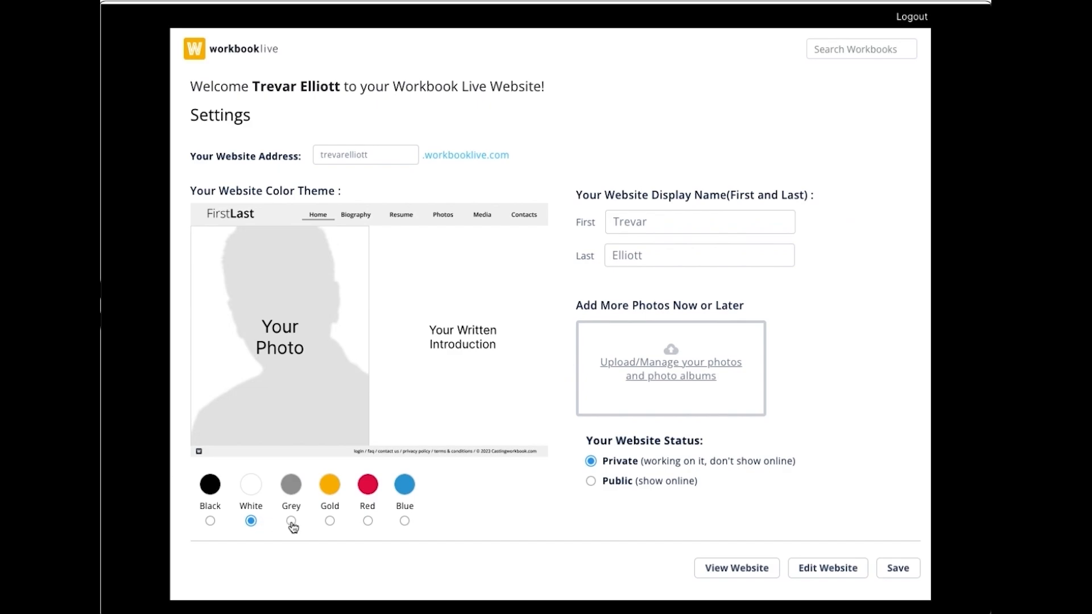
{"action": "left_click", "coordinate": [291, 521]}
{"action": "left_click", "coordinate": [330, 521]}
{"action": "left_click", "coordinate": [368, 521]}
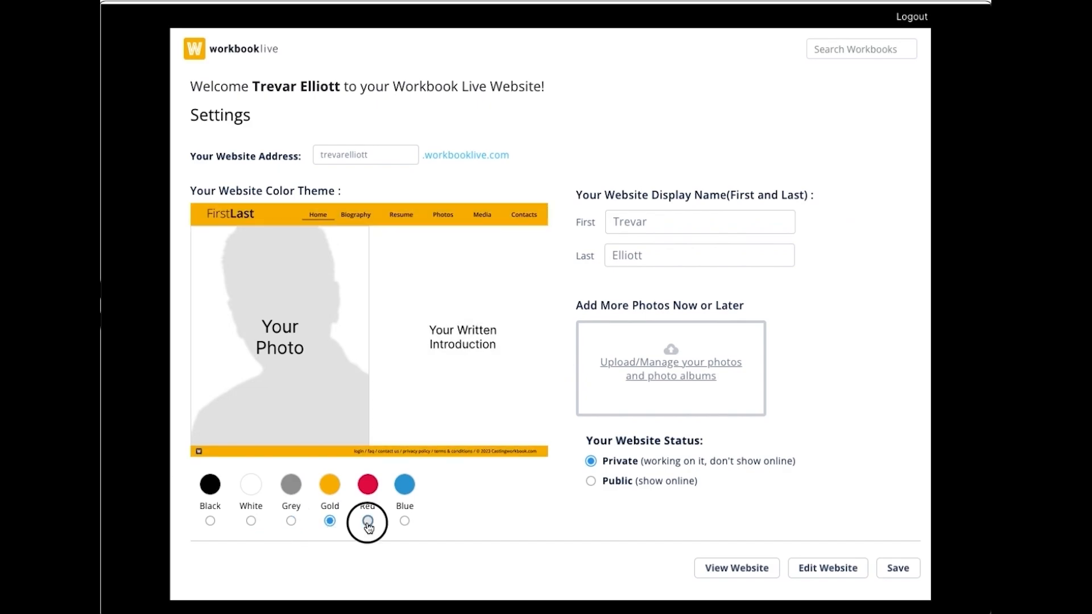
{"action": "left_click", "coordinate": [404, 521]}
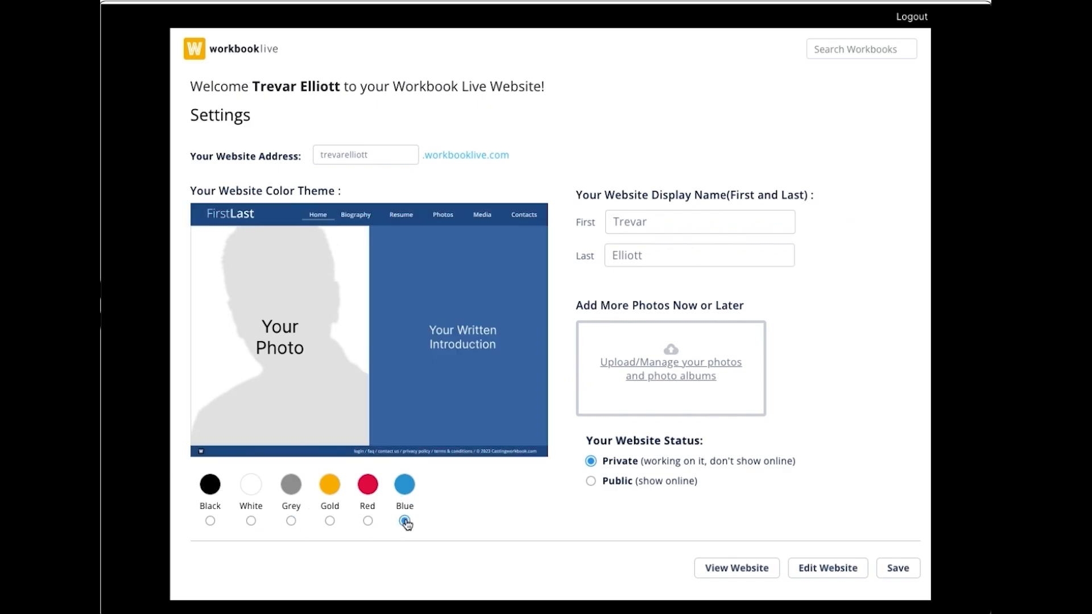
{"action": "left_click", "coordinate": [210, 521]}
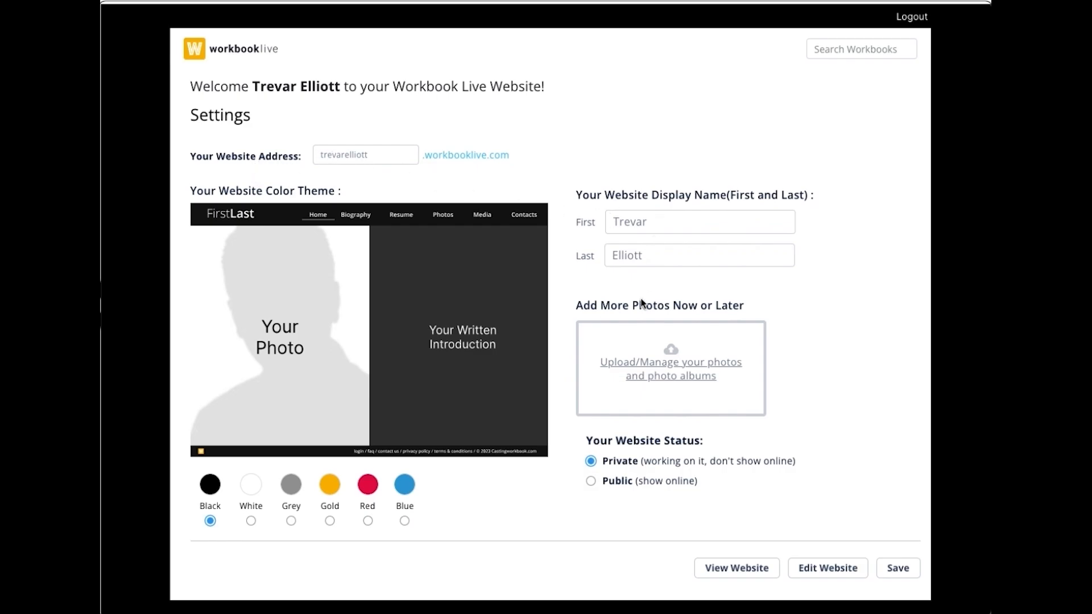
- Open the photo album manager from the website settings and view the Casting Workbook Headshots album
{"action": "left_click", "coordinate": [644, 376]}
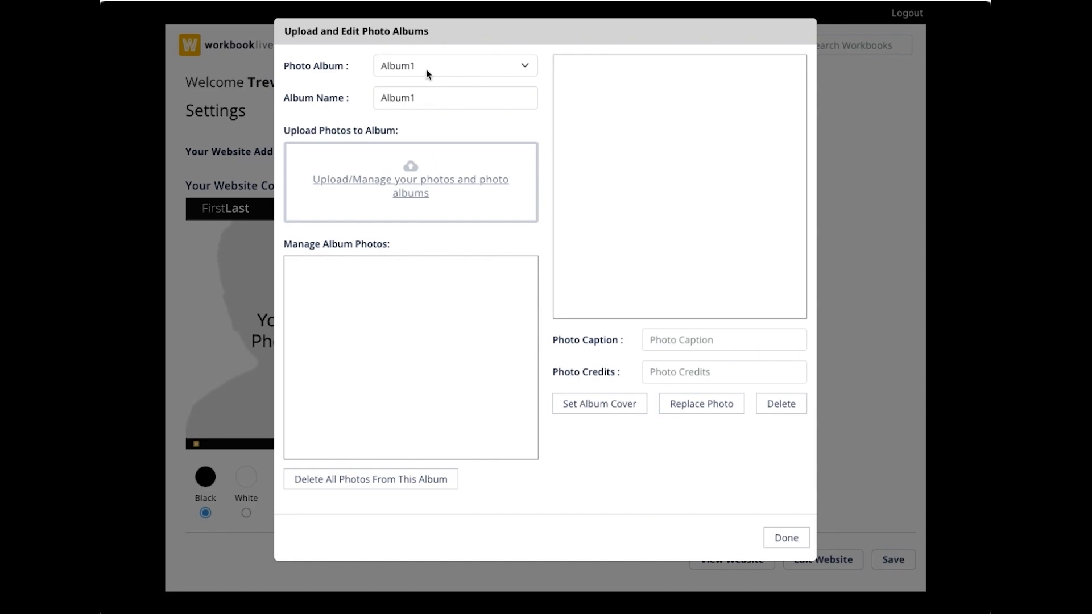
{"action": "left_click", "coordinate": [427, 71]}
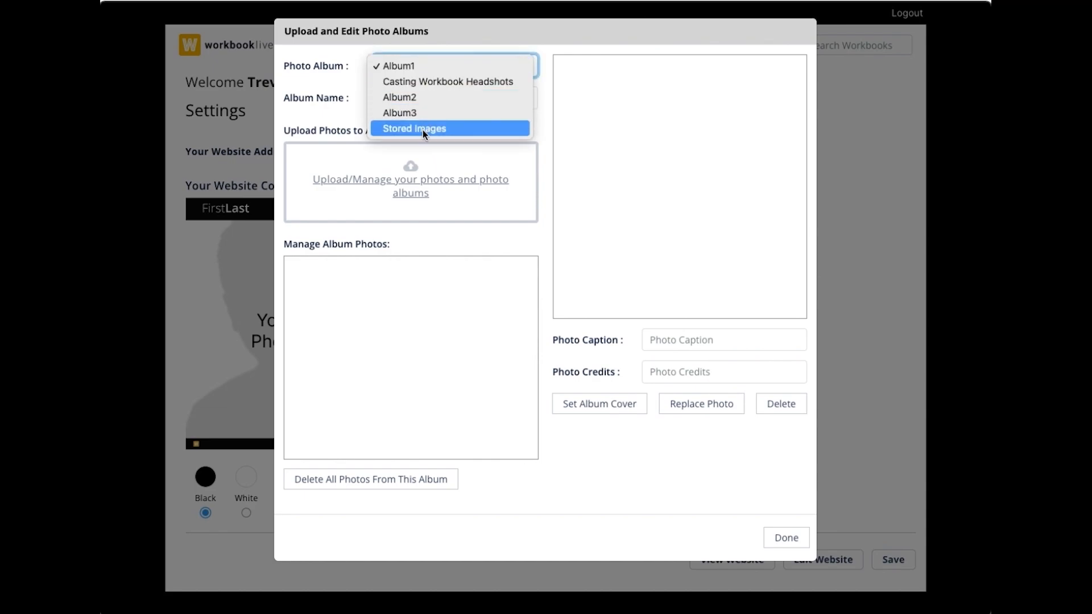
{"action": "left_click", "coordinate": [426, 81]}
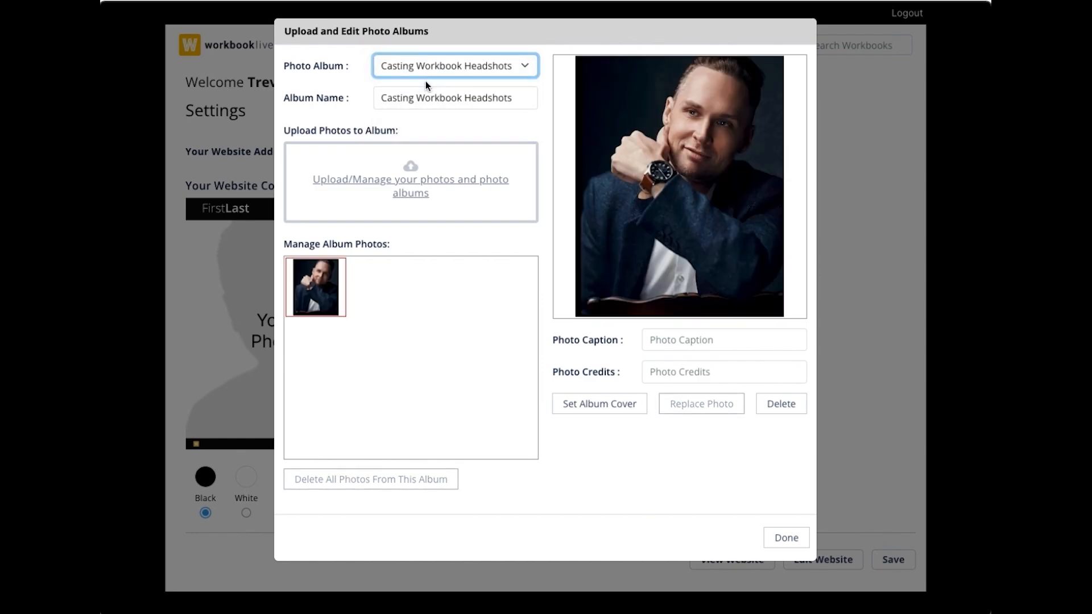
- Rename Album1 to "Behind the Scenes" and save the new name
{"action": "left_click", "coordinate": [424, 70]}
{"action": "left_click", "coordinate": [419, 57]}
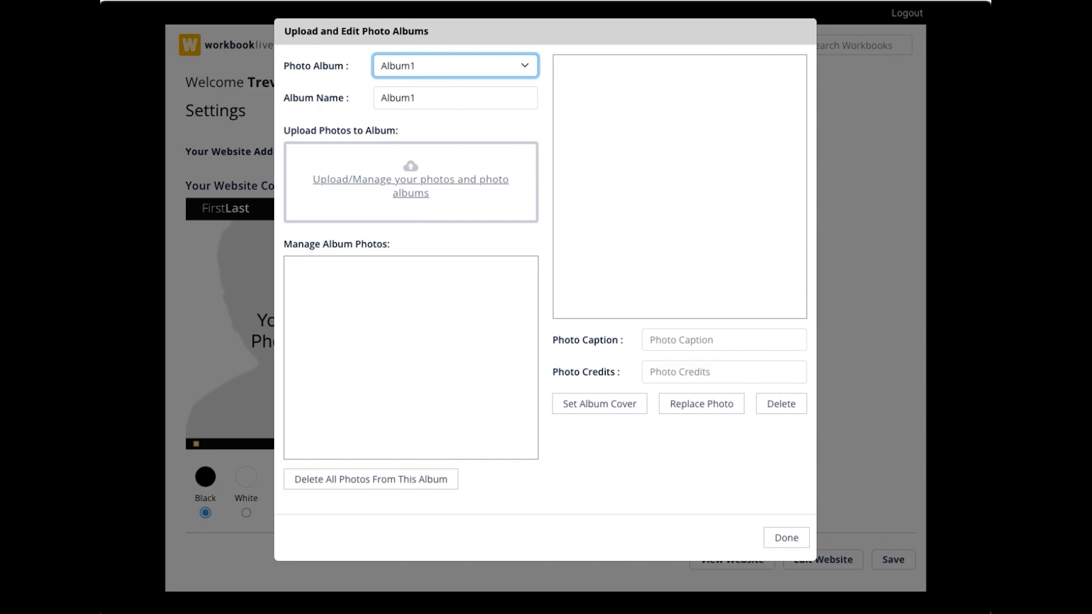
{"action": "type", "text": "Behind th"}
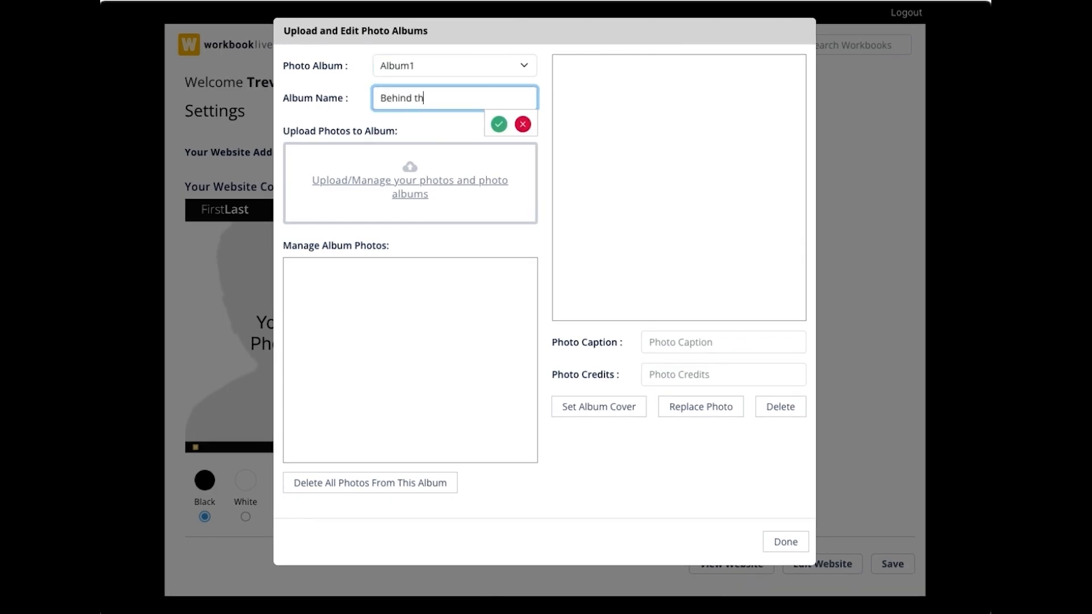
{"action": "type", "text": "e Scenes"}
{"action": "left_click", "coordinate": [500, 125]}
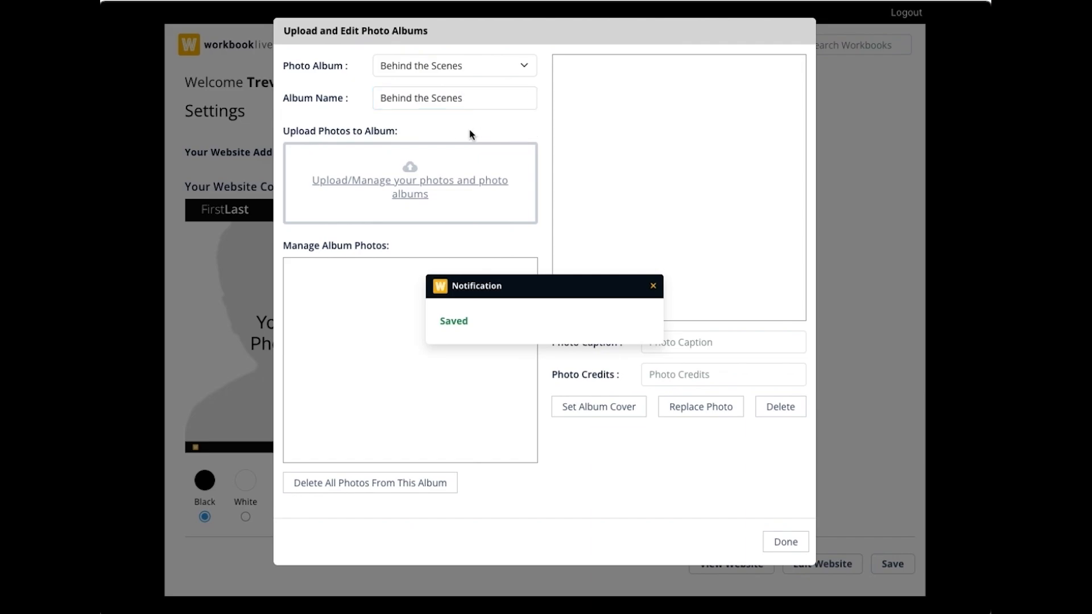
- Upload all images in the Behind Scenes folder under ALBUMS, except Surfer Indie film.jpg, to the Behind the Scenes album
{"action": "left_click", "coordinate": [410, 188]}
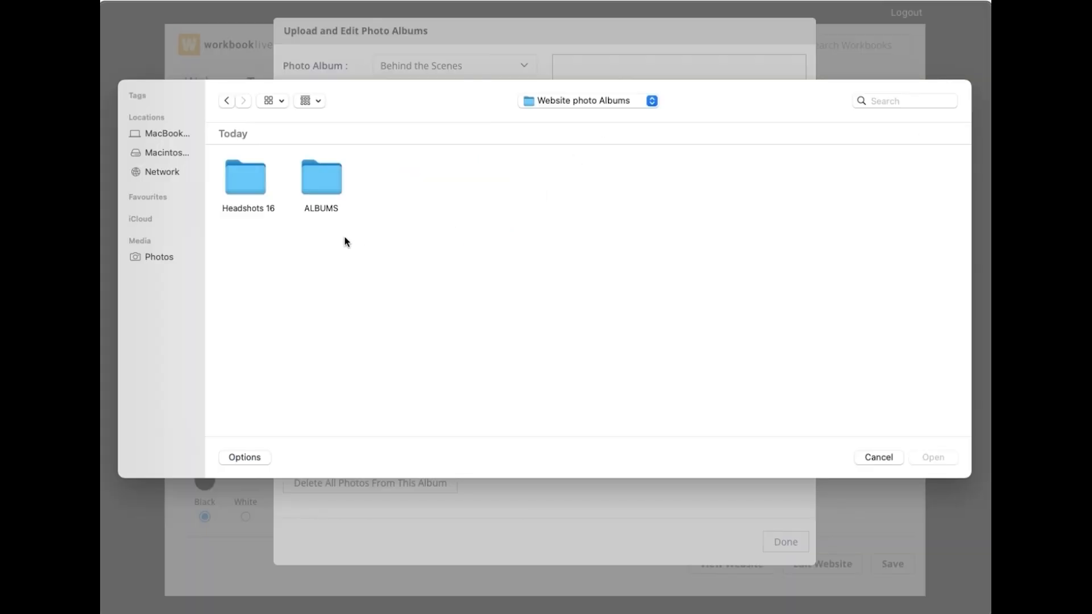
{"action": "left_click", "coordinate": [329, 173]}
{"action": "double_click", "coordinate": [330, 172]}
{"action": "left_click", "coordinate": [333, 188]}
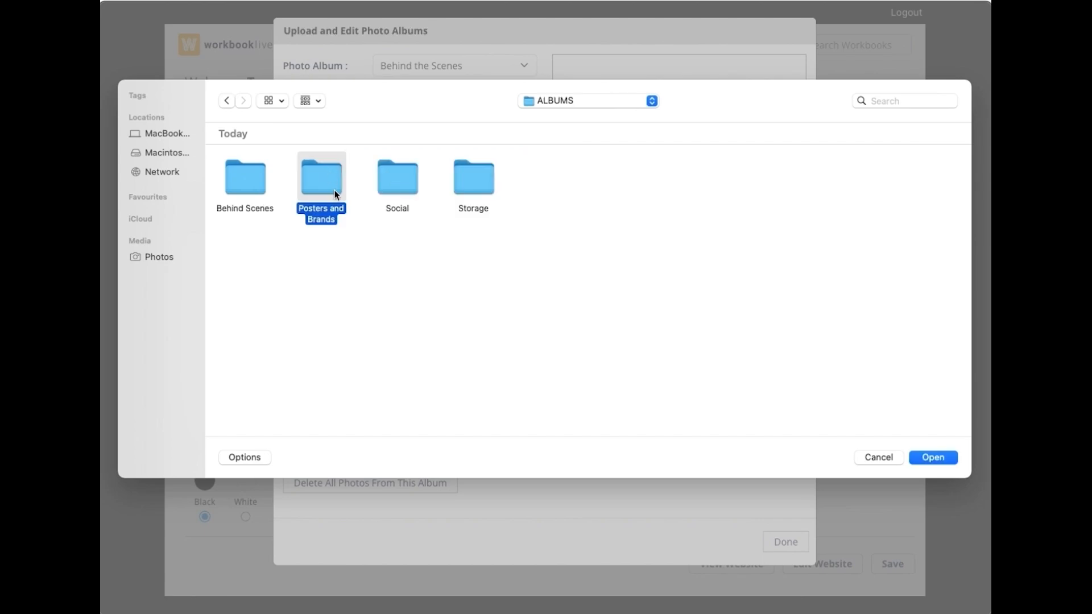
{"action": "double_click", "coordinate": [334, 188]}
{"action": "left_click_drag", "start_coordinate": [214, 149], "coordinate": [726, 236]}
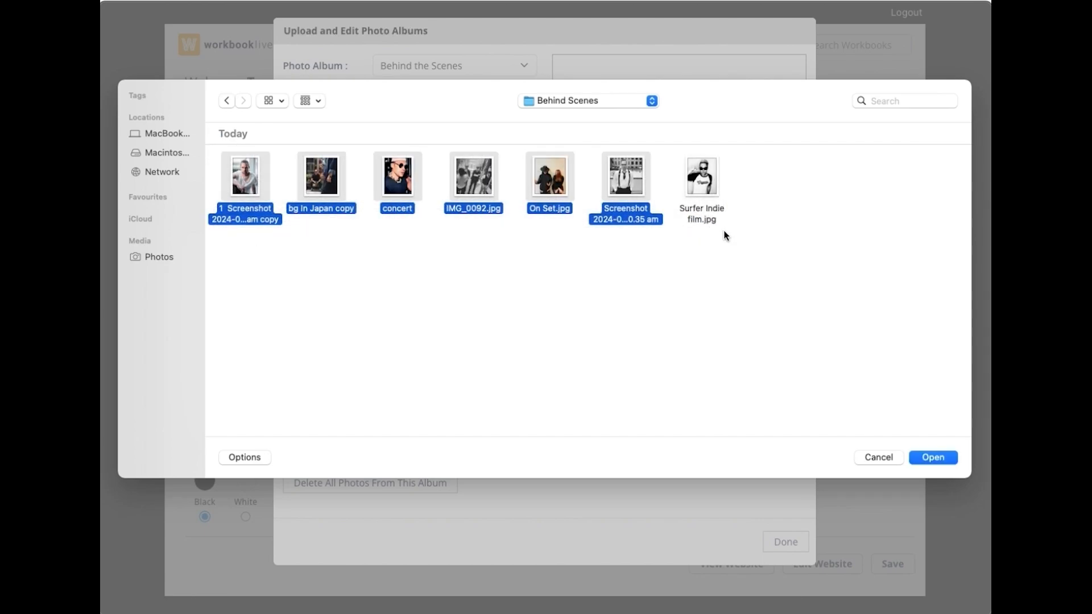
{"action": "left_click", "coordinate": [928, 458]}
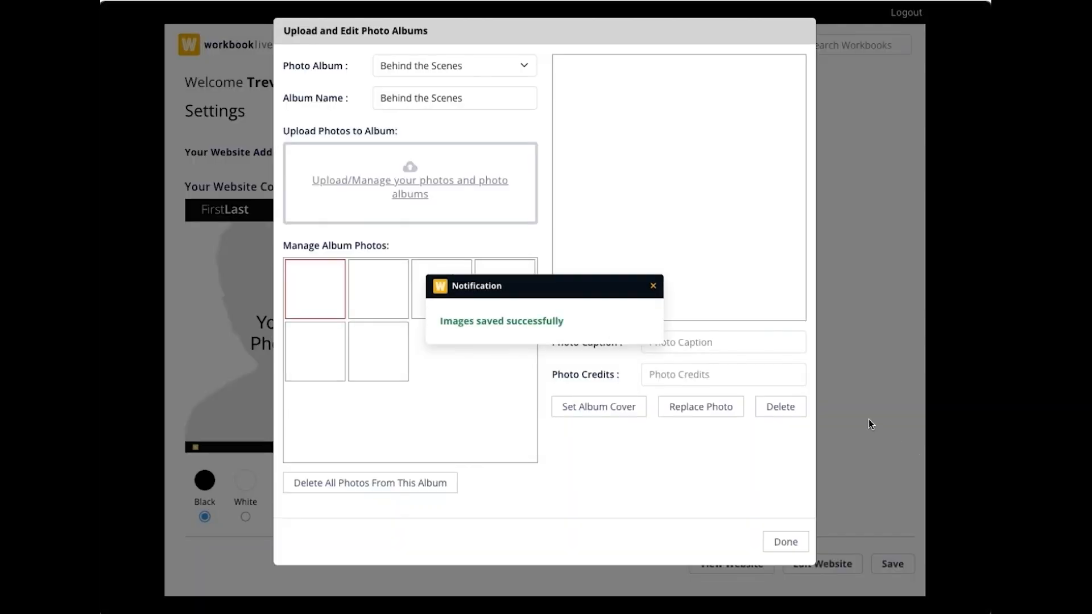
{"action": "left_click", "coordinate": [653, 286]}
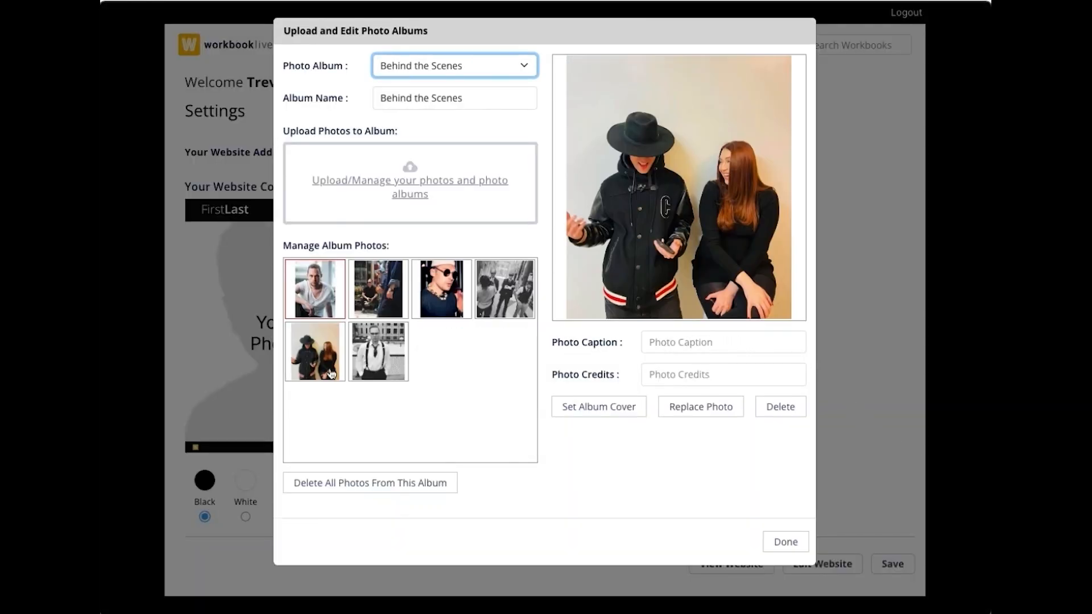
- Place the black-and-white suspenders photo ahead of the two-person photo, and set the white T-shirt portrait as the album cover
{"action": "left_click_drag", "start_coordinate": [377, 358], "coordinate": [311, 350]}
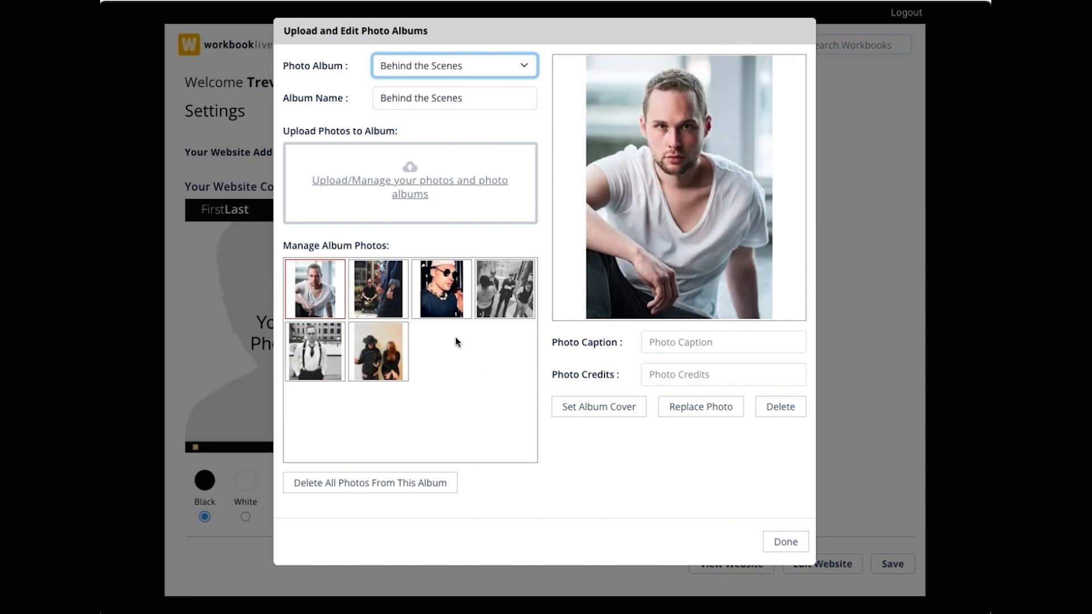
{"action": "left_click", "coordinate": [578, 411]}
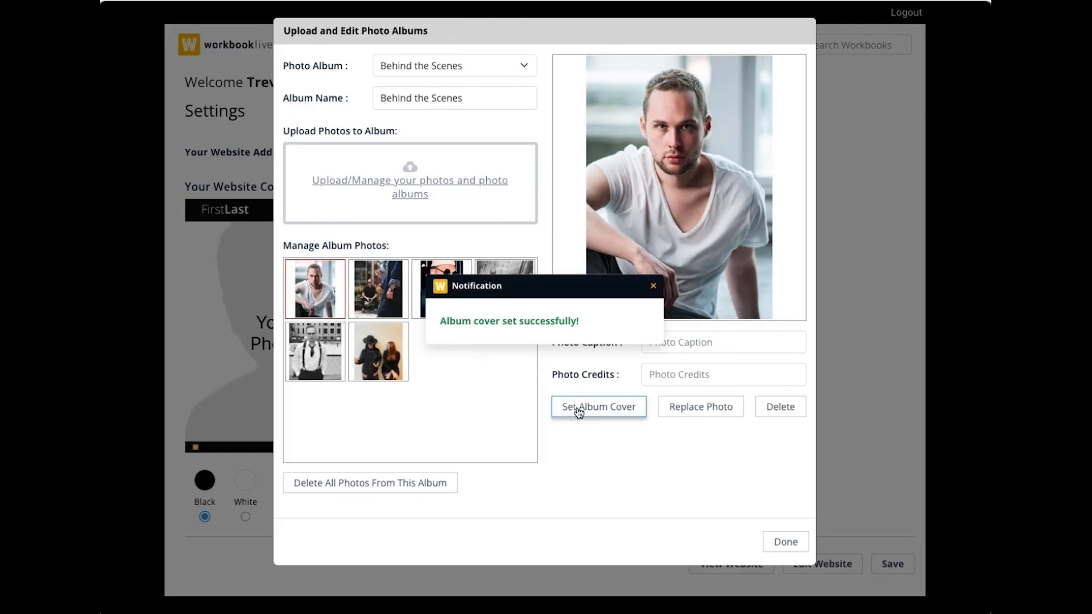
- Rename Album2 to "Posters & Brands" and save the new name
{"action": "left_click", "coordinate": [454, 67]}
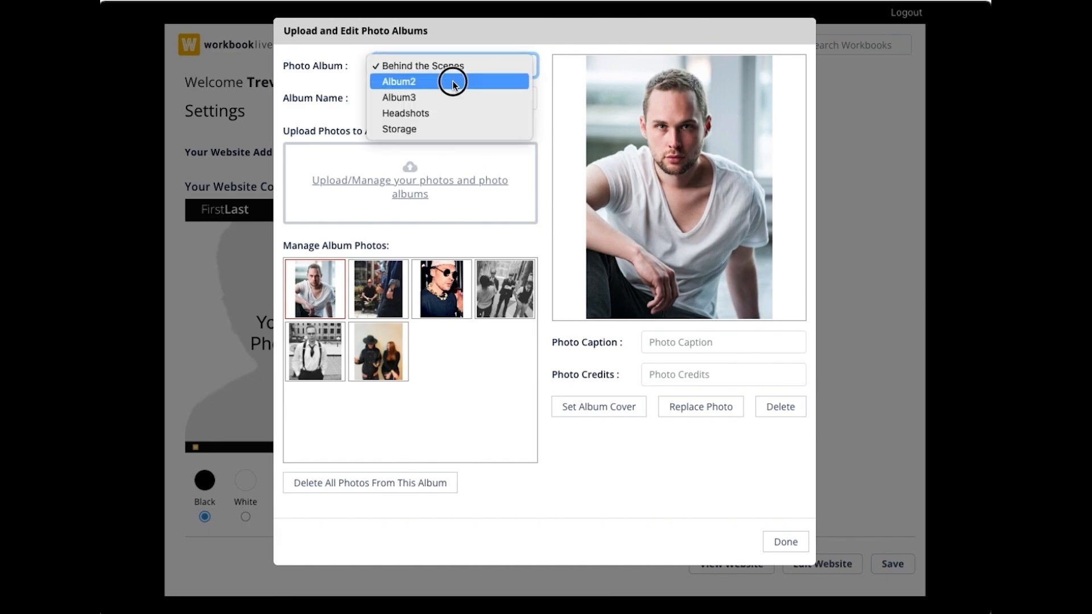
{"action": "left_click", "coordinate": [453, 81]}
{"action": "left_click", "coordinate": [444, 101]}
{"action": "double_click", "coordinate": [445, 102]}
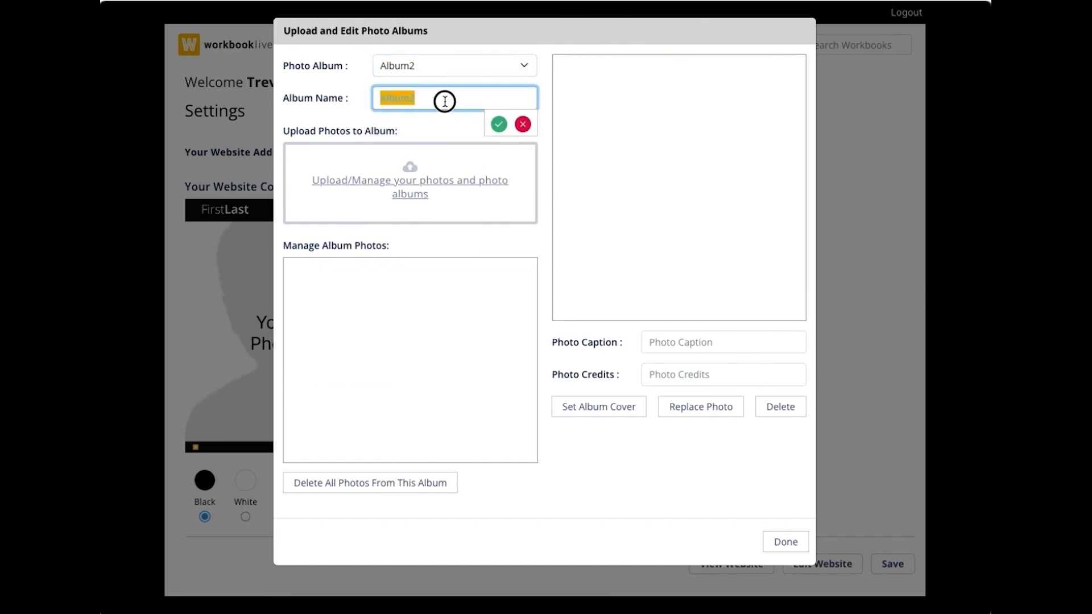
{"action": "type", "text": "Posters & Brands"}
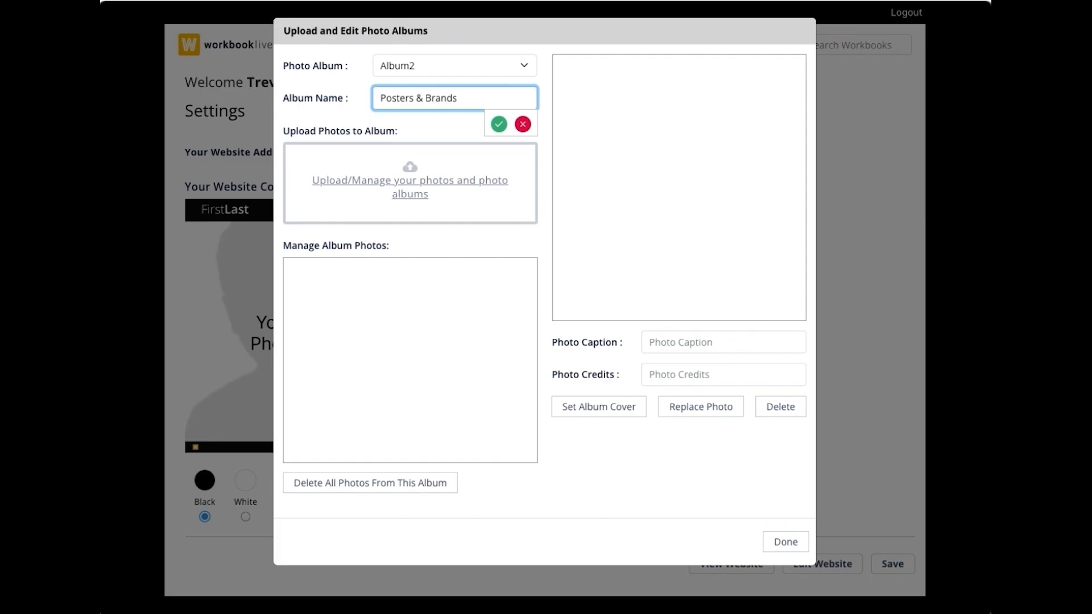
{"action": "left_click", "coordinate": [499, 124]}
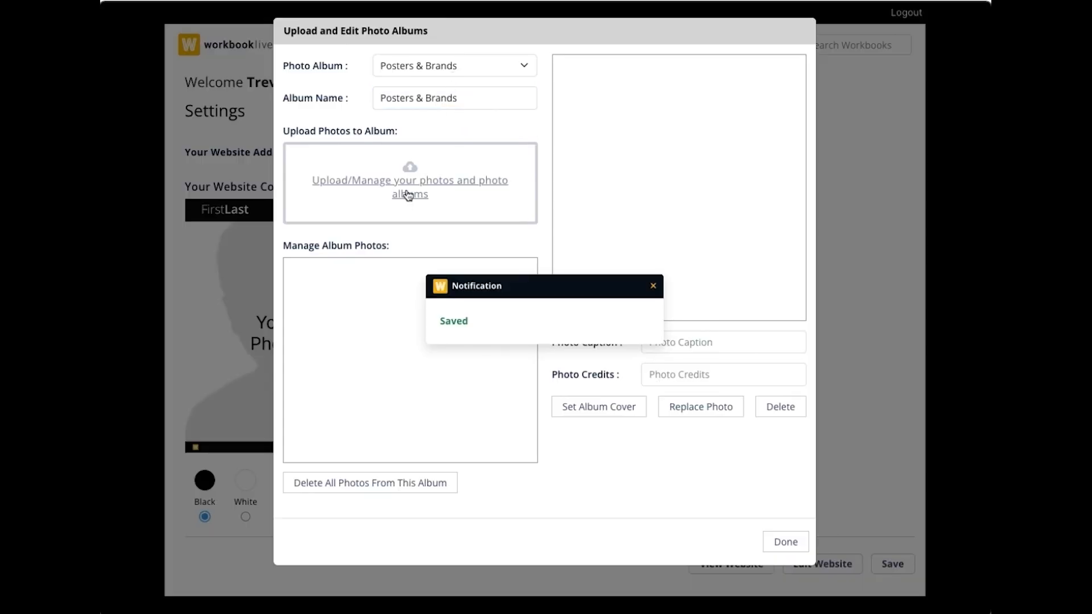
{"action": "left_click", "coordinate": [653, 286]}
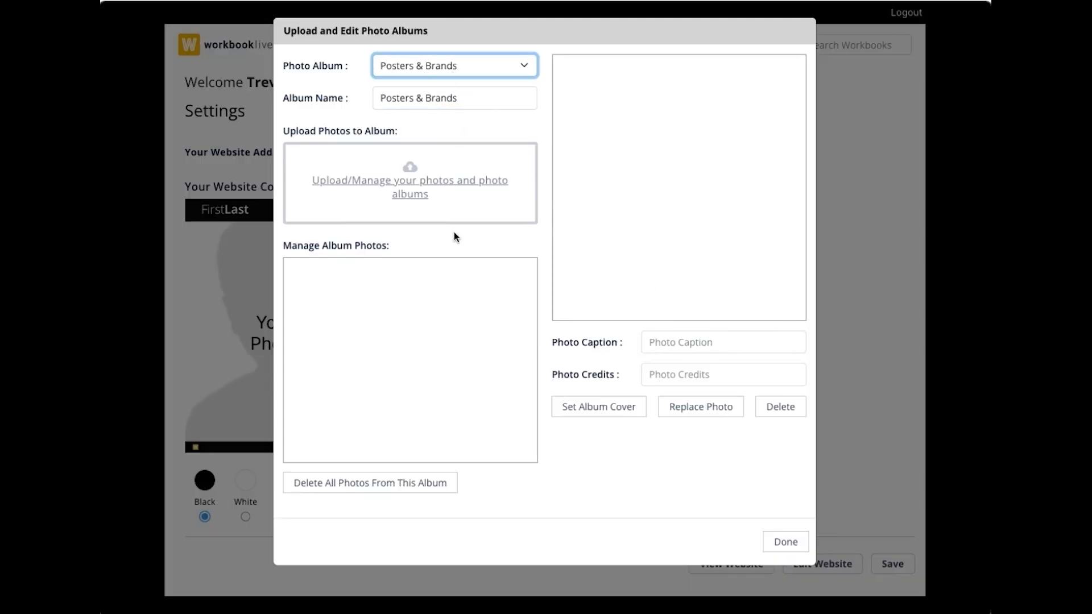
- Upload all images in the Posters and Brands folder under ALBUMS, except 1 Project Blue Book, to the Posters & Brands album
{"action": "left_click", "coordinate": [434, 198]}
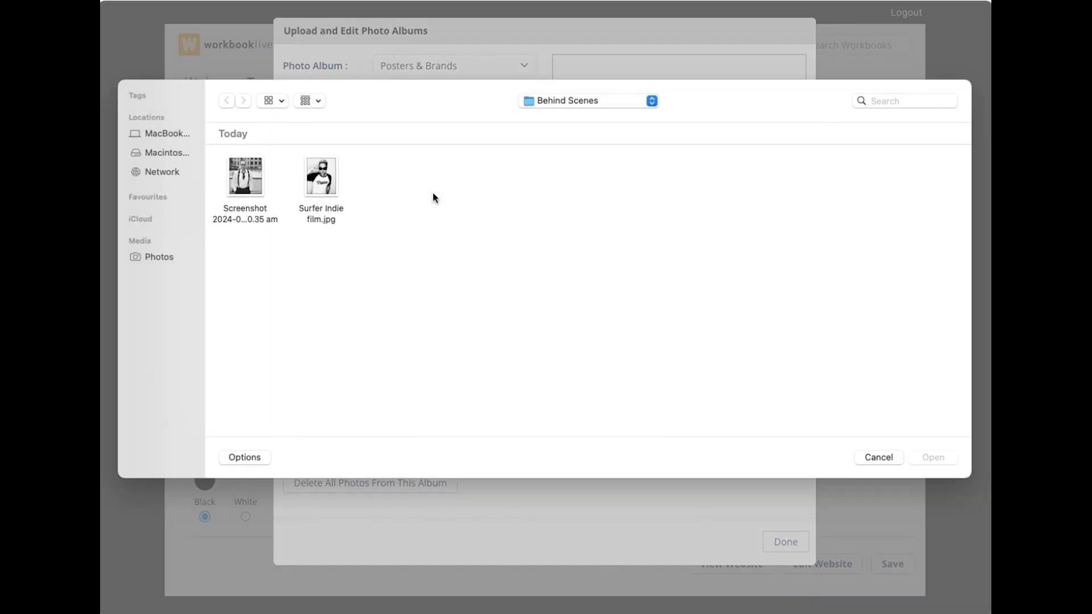
{"action": "left_click", "coordinate": [576, 106]}
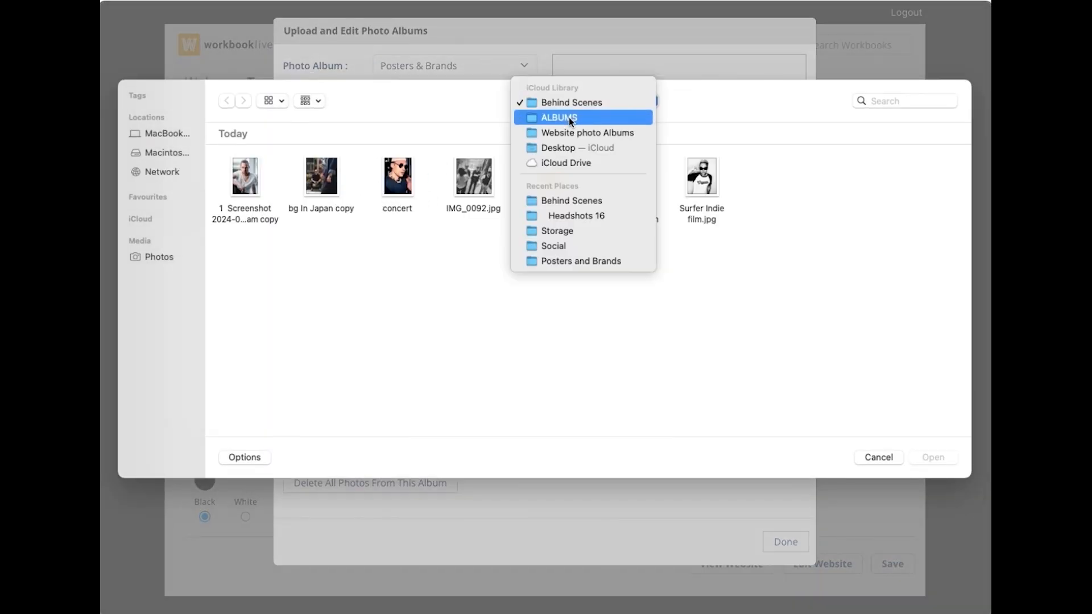
{"action": "left_click", "coordinate": [569, 118]}
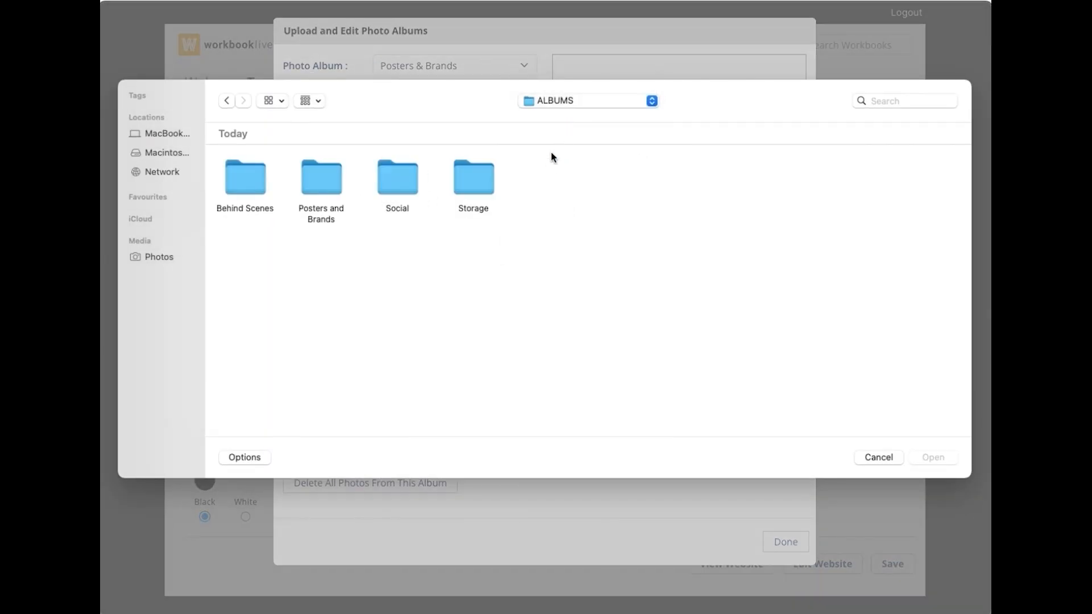
{"action": "double_click", "coordinate": [320, 170]}
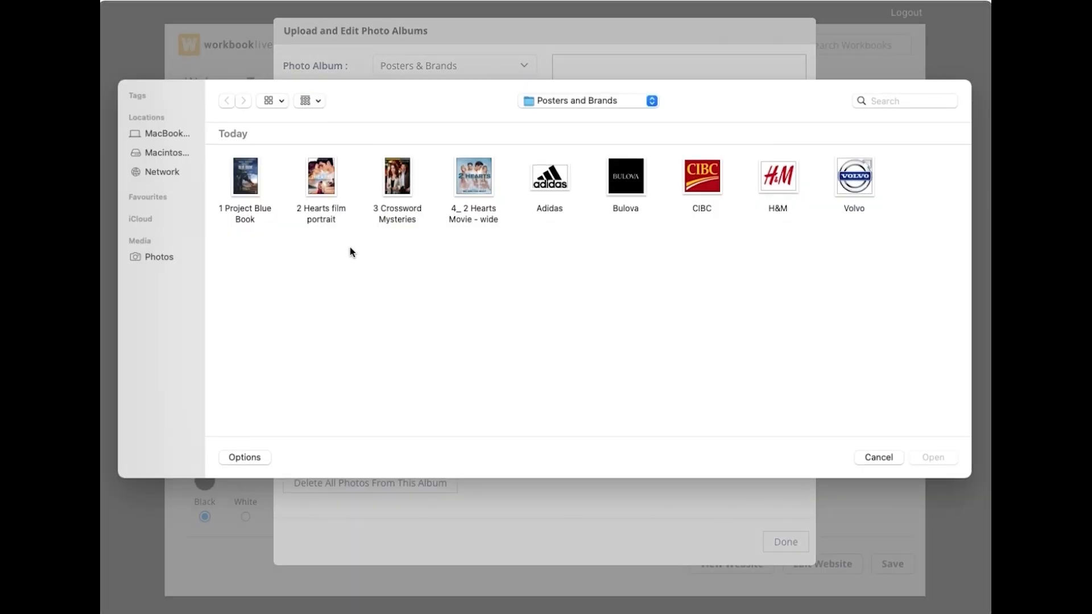
{"action": "left_click", "coordinate": [246, 181]}
{"action": "left_click", "coordinate": [333, 184]}
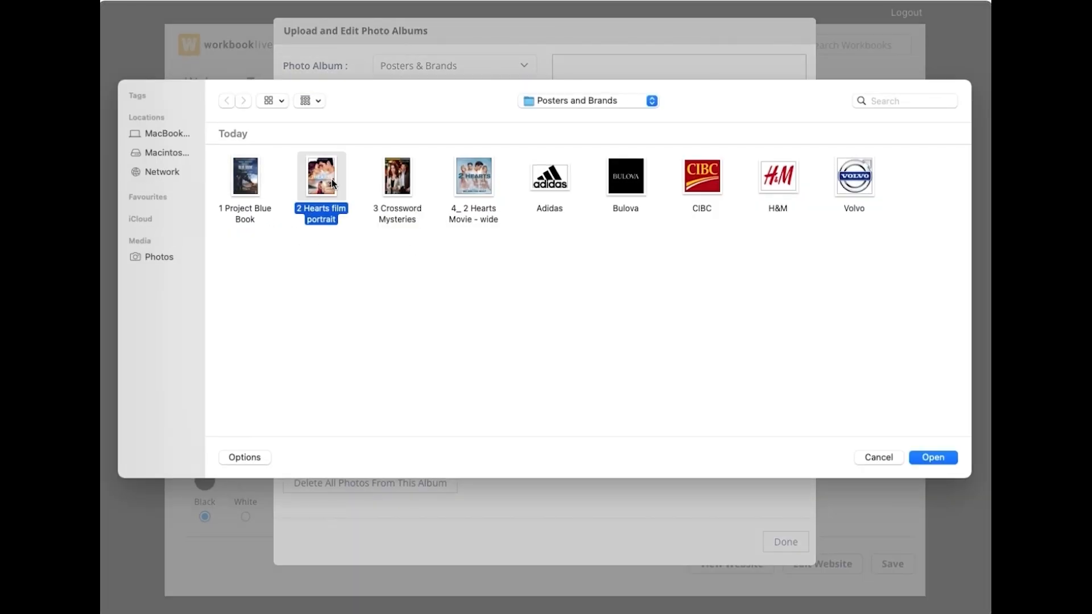
{"action": "left_click", "coordinate": [411, 185], "text": "super"}
{"action": "left_click", "coordinate": [474, 185], "text": "super"}
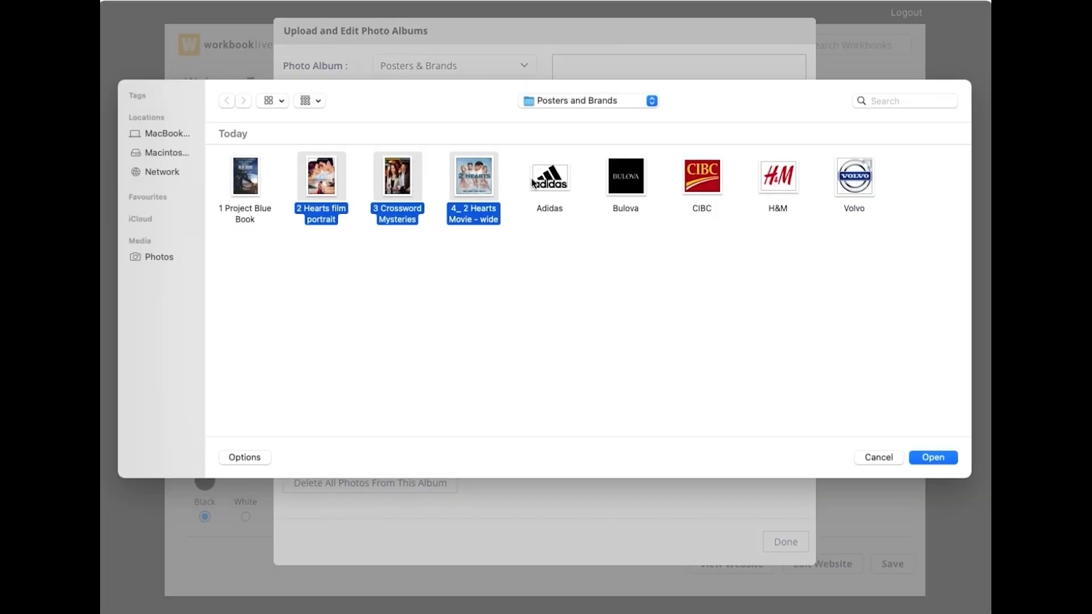
{"action": "left_click", "coordinate": [533, 182], "text": "super"}
{"action": "left_click", "coordinate": [625, 179], "text": "super"}
{"action": "left_click", "coordinate": [702, 178], "text": "super"}
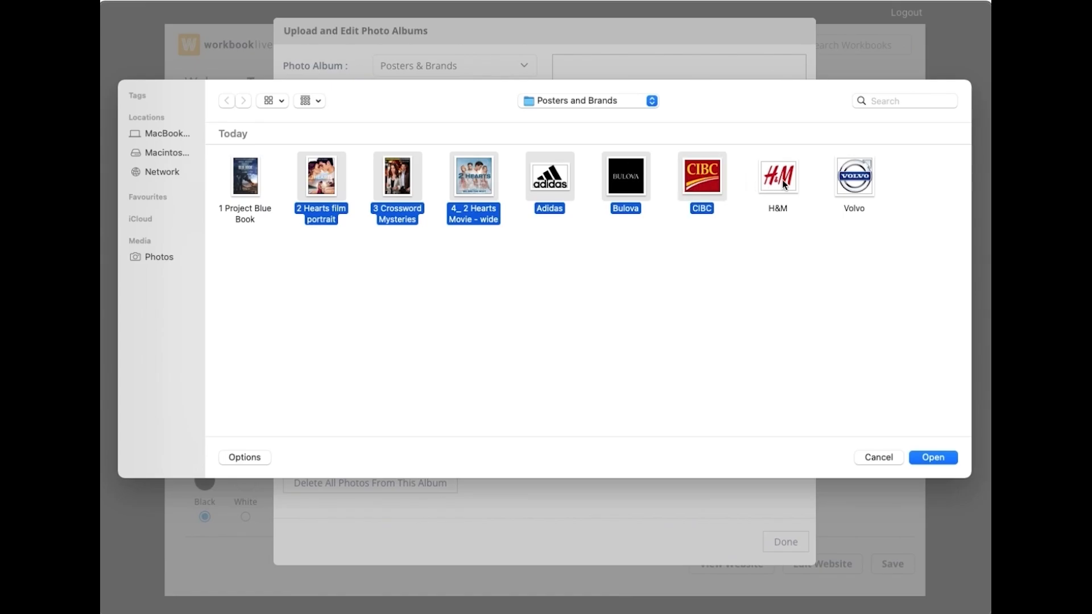
{"action": "left_click", "coordinate": [783, 179], "text": "super"}
{"action": "left_click", "coordinate": [847, 183], "text": "super"}
{"action": "left_click", "coordinate": [932, 458]}
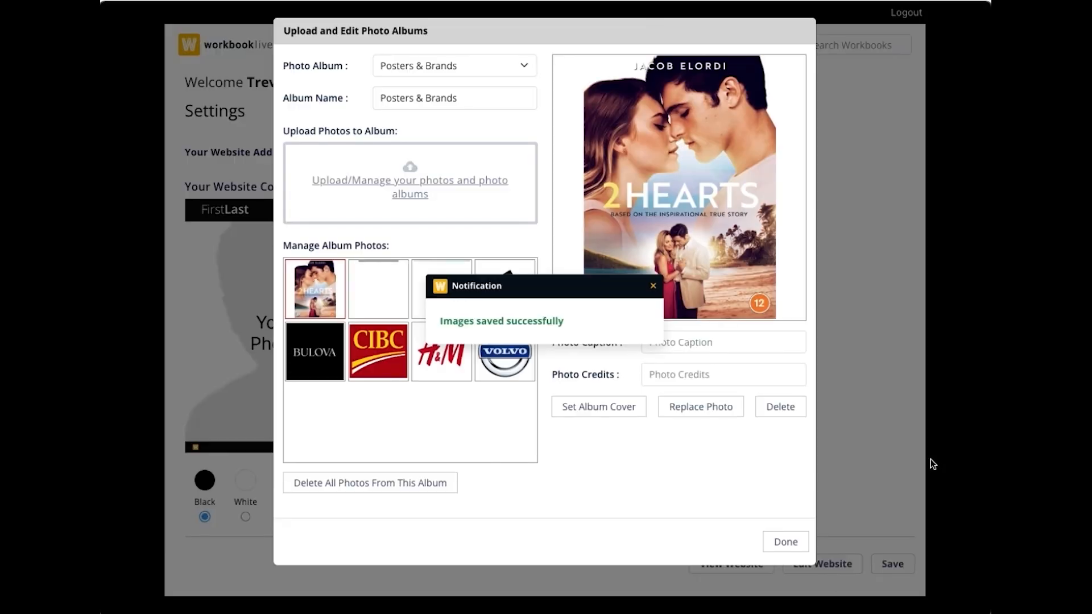
{"action": "left_click", "coordinate": [653, 285]}
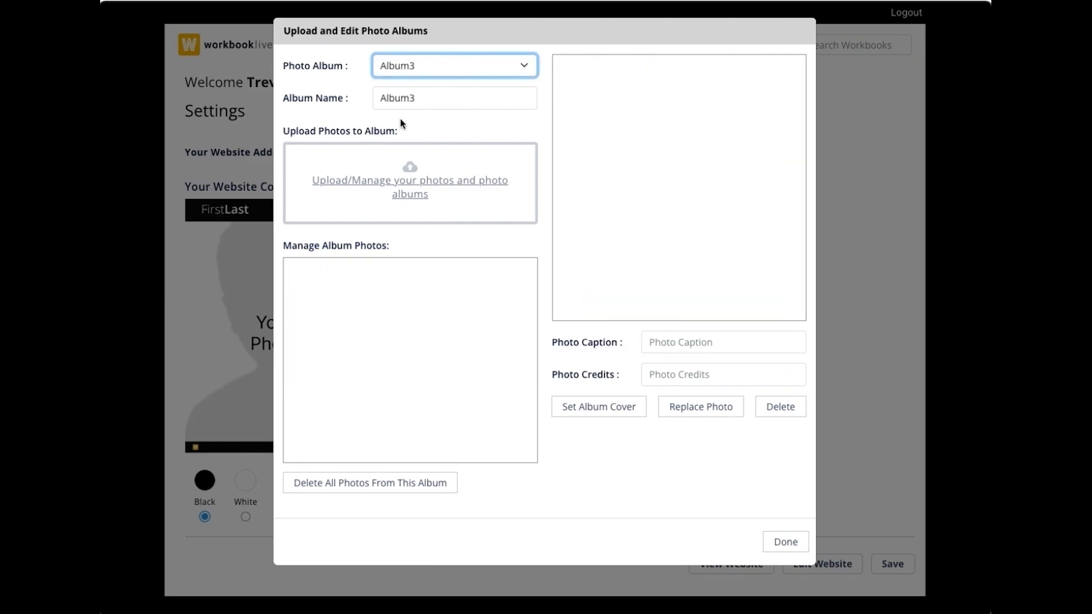
- Rename Album3 to "Social" and save the new name
{"action": "left_click", "coordinate": [397, 100]}
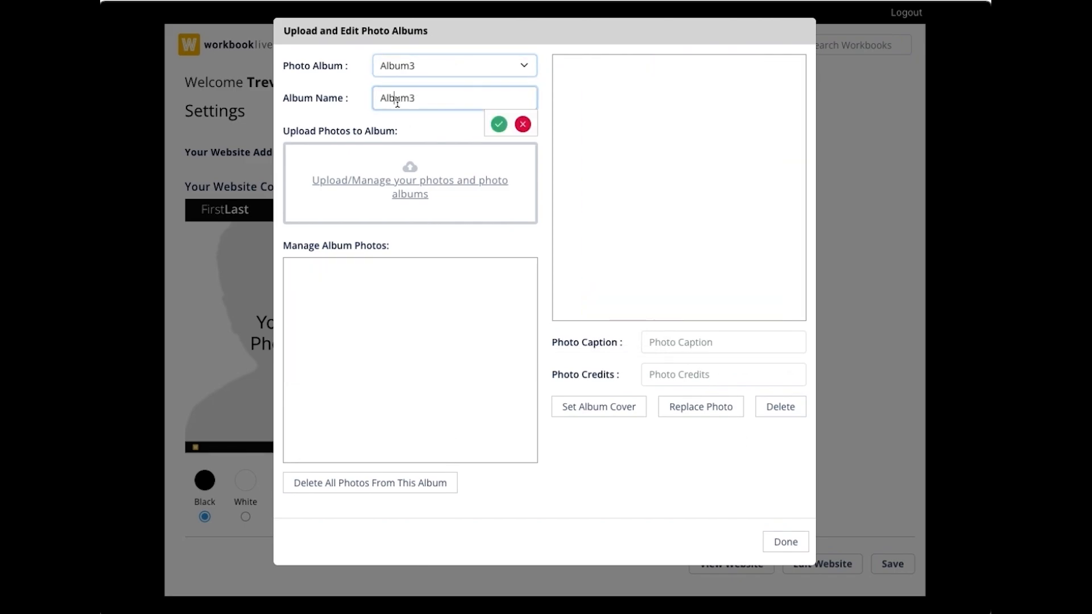
{"action": "double_click", "coordinate": [398, 100]}
{"action": "type", "text": "Social"}
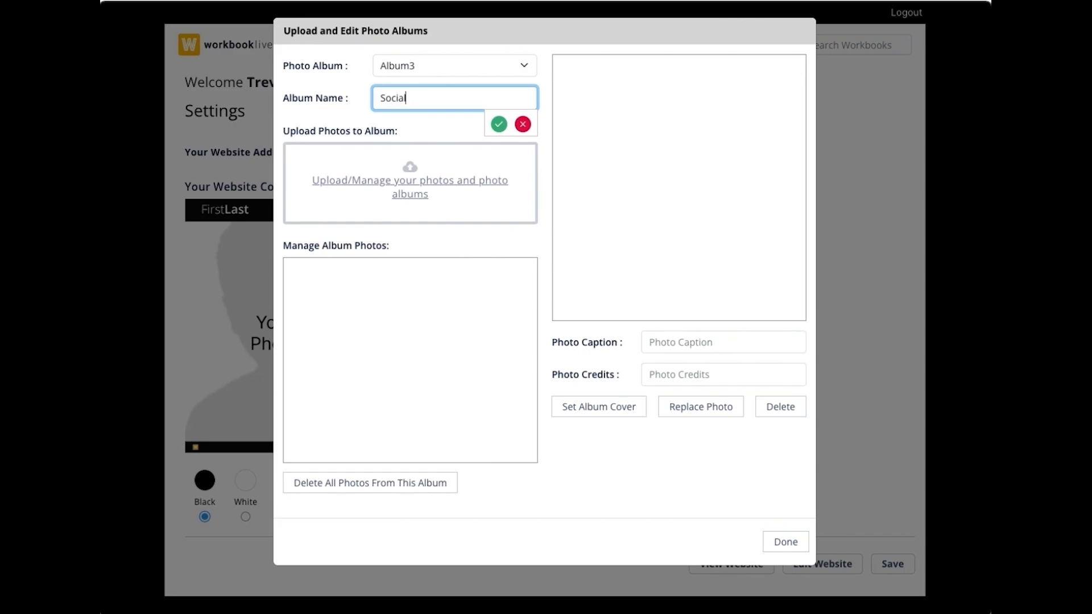
{"action": "left_click", "coordinate": [500, 124]}
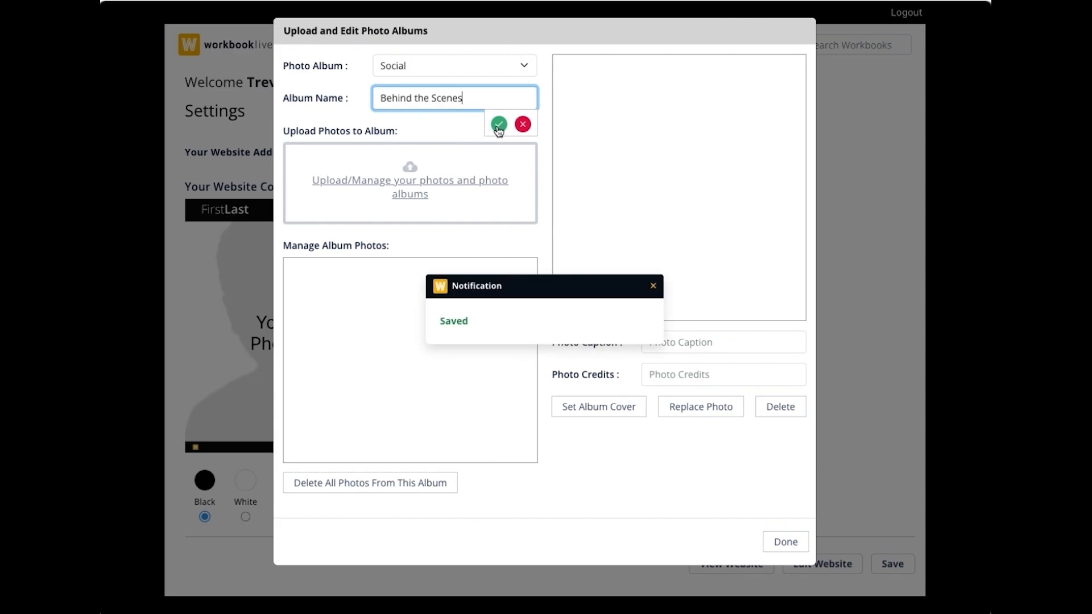
{"action": "left_click", "coordinate": [652, 289]}
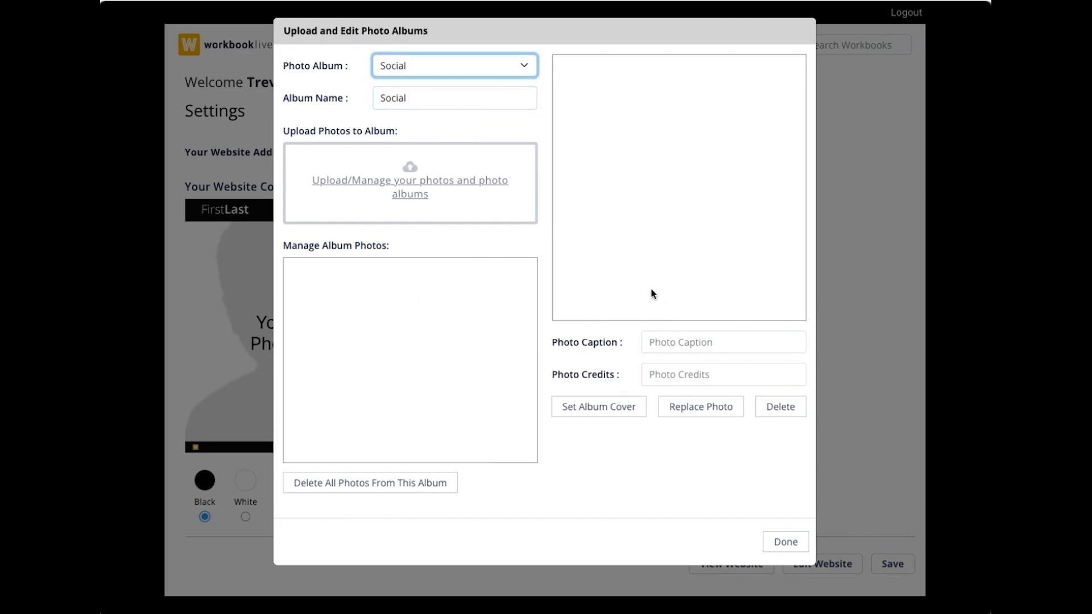
- Upload all images in the Social folder under ALBUMS to the Social album, and set the photo with round sunglasses and beaded necklace as its cover
{"action": "left_click", "coordinate": [398, 191]}
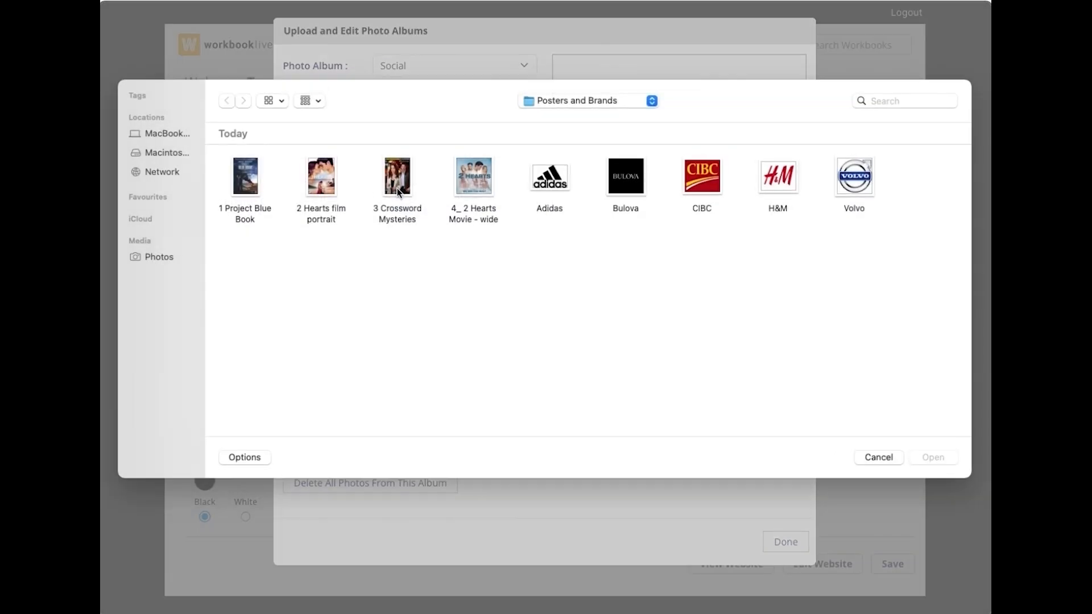
{"action": "left_click", "coordinate": [552, 103]}
{"action": "left_click", "coordinate": [553, 118]}
{"action": "double_click", "coordinate": [407, 177]}
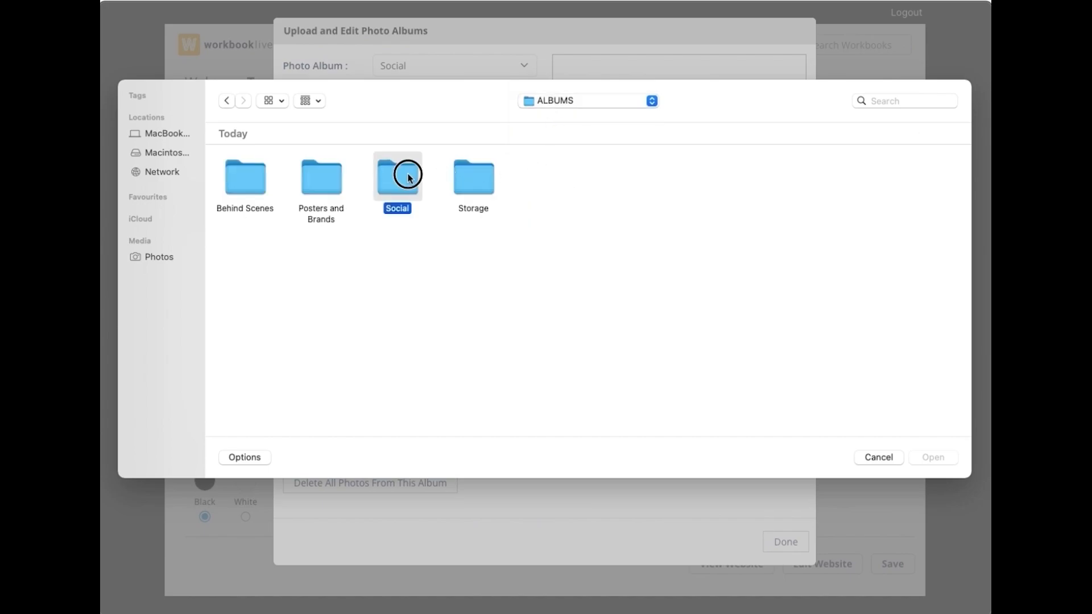
{"action": "left_click", "coordinate": [247, 192]}
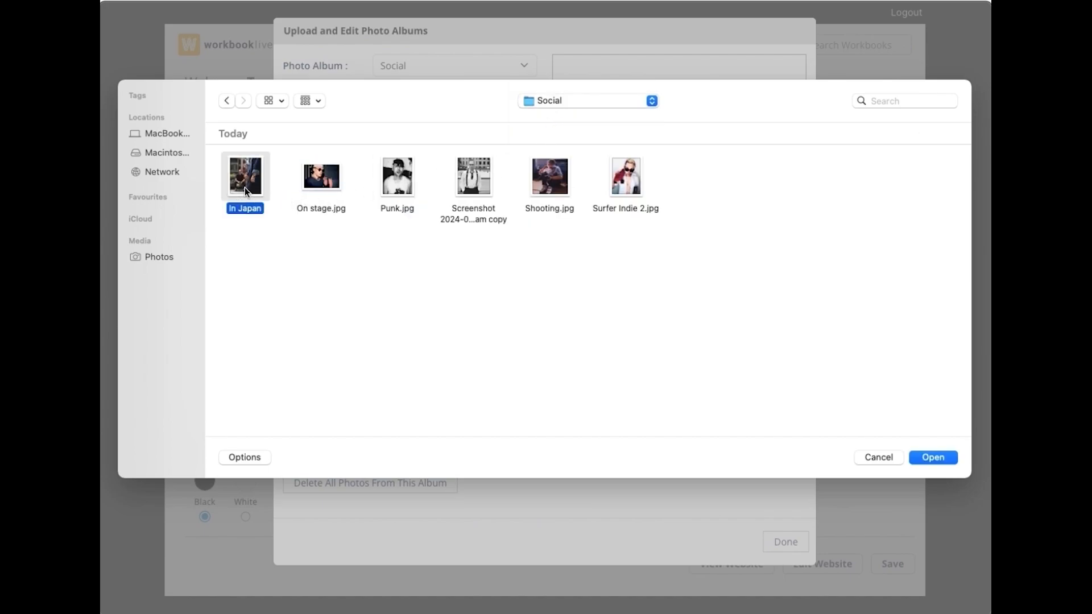
{"action": "left_click", "coordinate": [325, 193], "text": "super"}
{"action": "left_click", "coordinate": [391, 194], "text": "super"}
{"action": "left_click", "coordinate": [470, 192], "text": "super"}
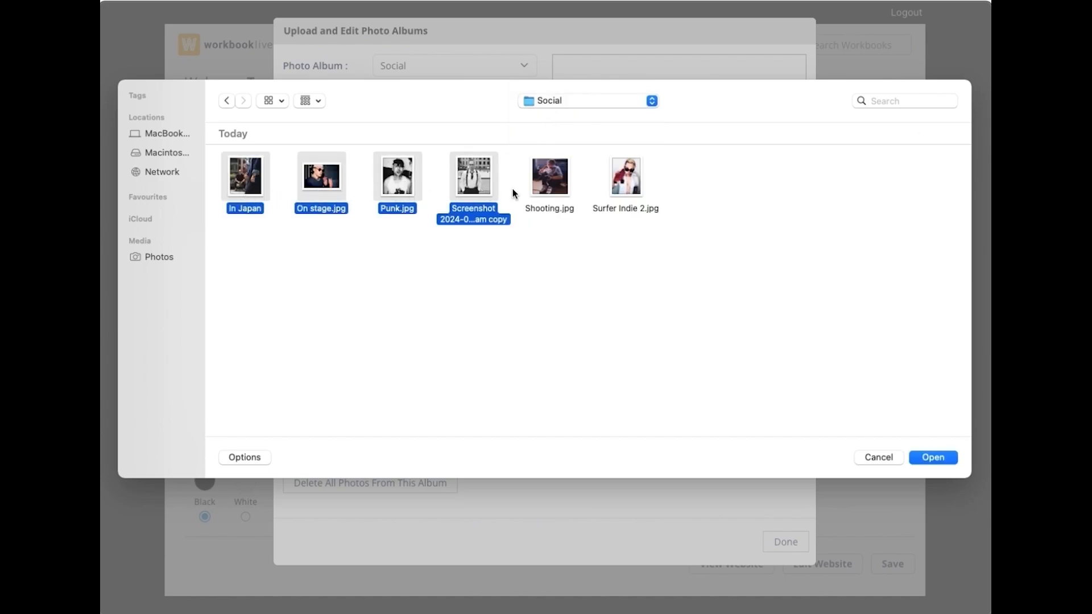
{"action": "left_click", "coordinate": [545, 186], "text": "super"}
{"action": "left_click", "coordinate": [615, 186], "text": "super"}
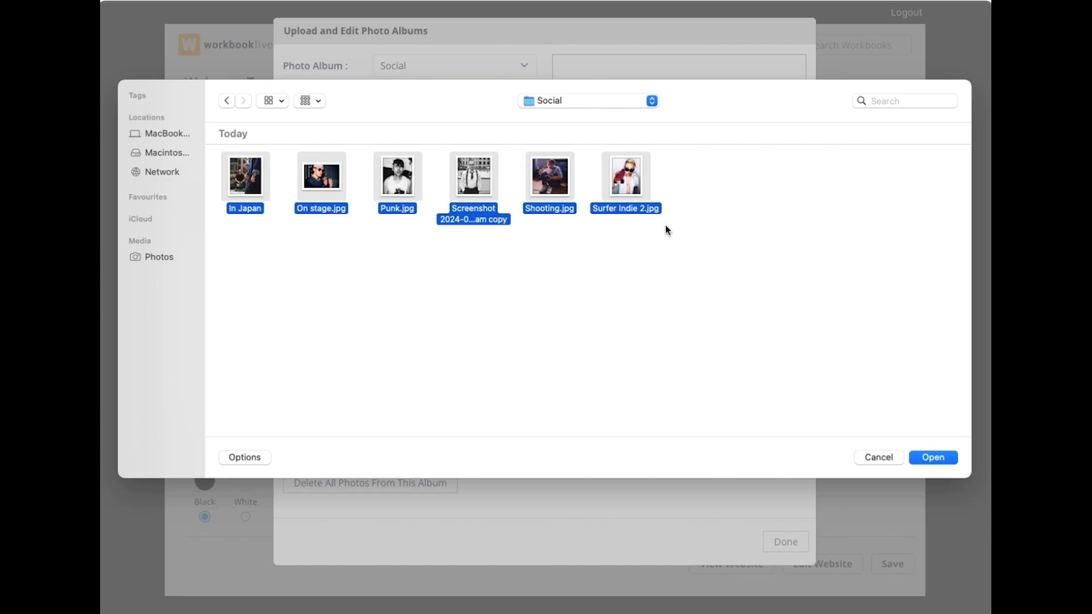
{"action": "left_click", "coordinate": [931, 456]}
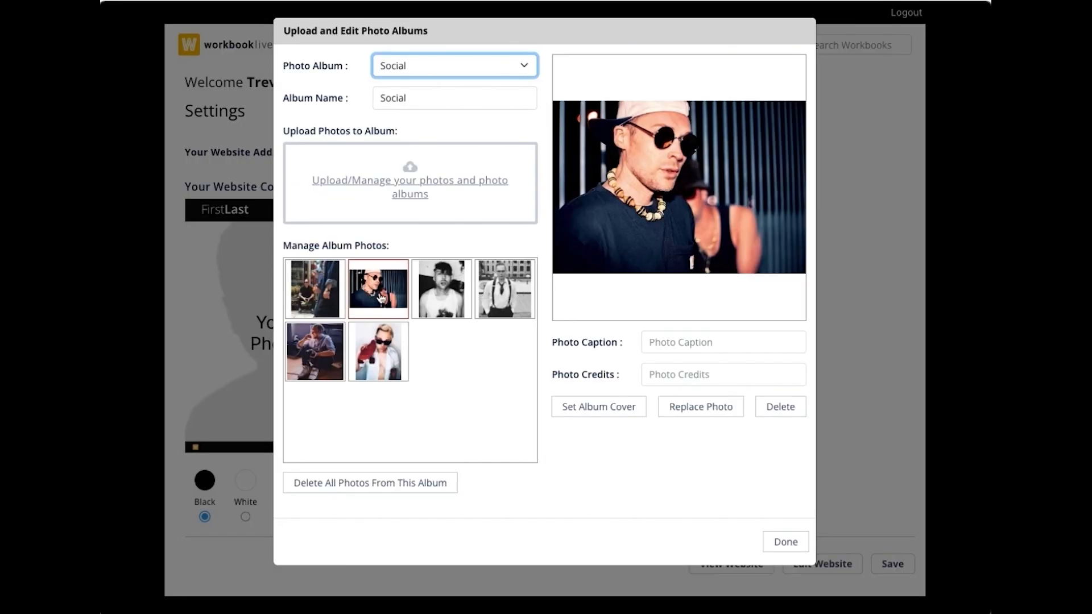
{"action": "left_click", "coordinate": [598, 409]}
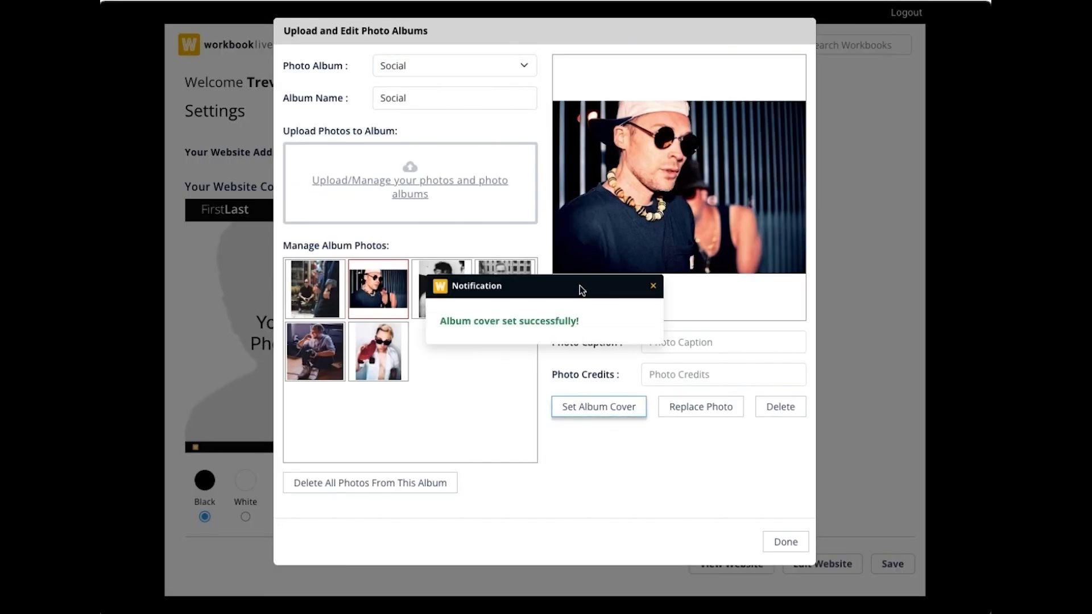
{"action": "left_click", "coordinate": [652, 286]}
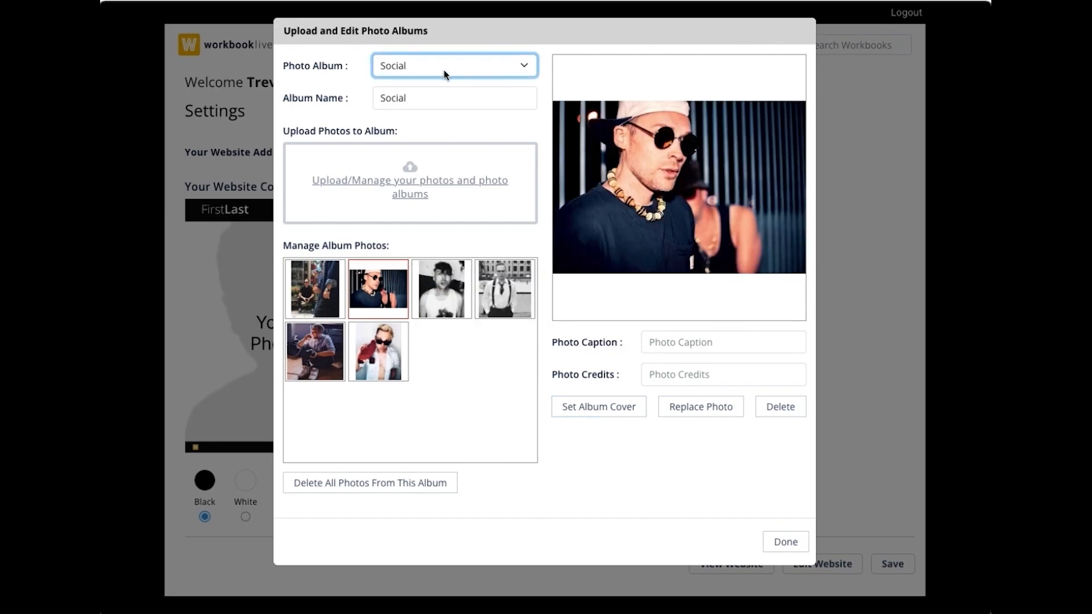
- Upload all images in the Storage folder to the Storage album
{"action": "left_click", "coordinate": [445, 74]}
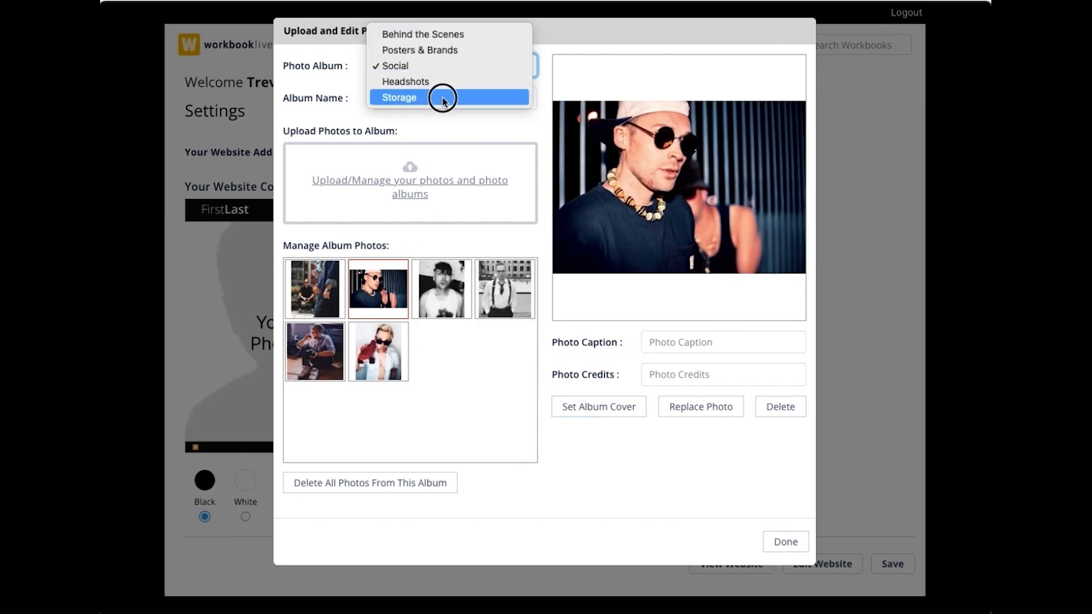
{"action": "left_click", "coordinate": [443, 97]}
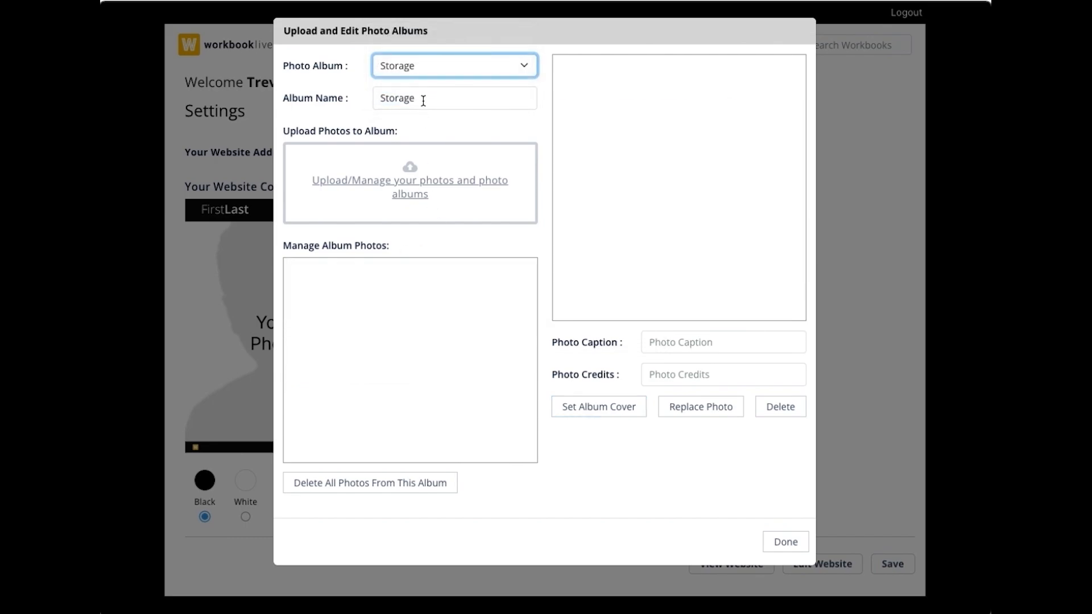
{"action": "left_click", "coordinate": [420, 183]}
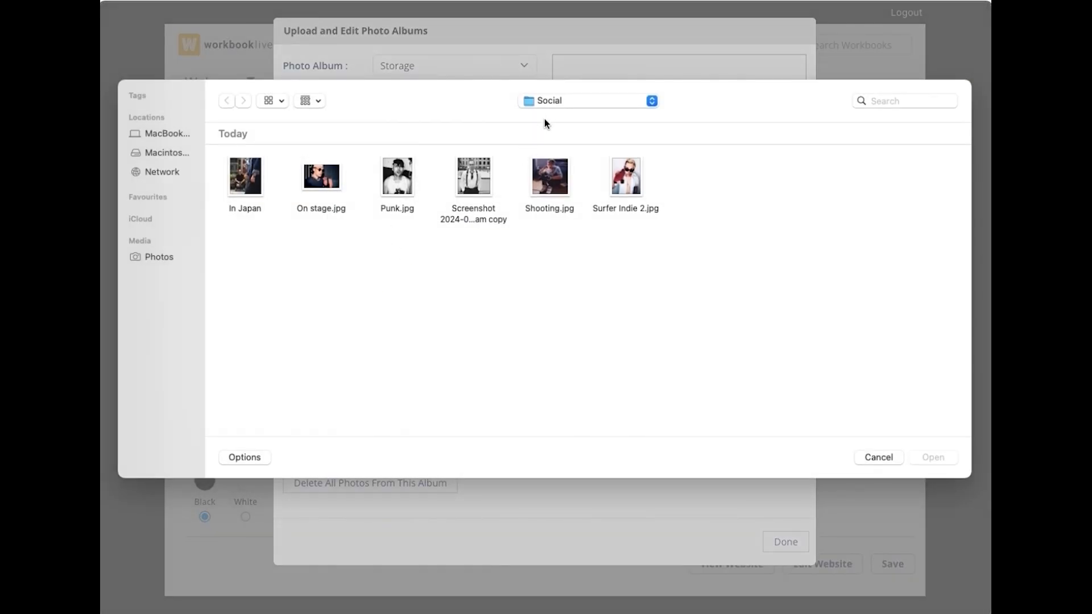
{"action": "left_click", "coordinate": [550, 100]}
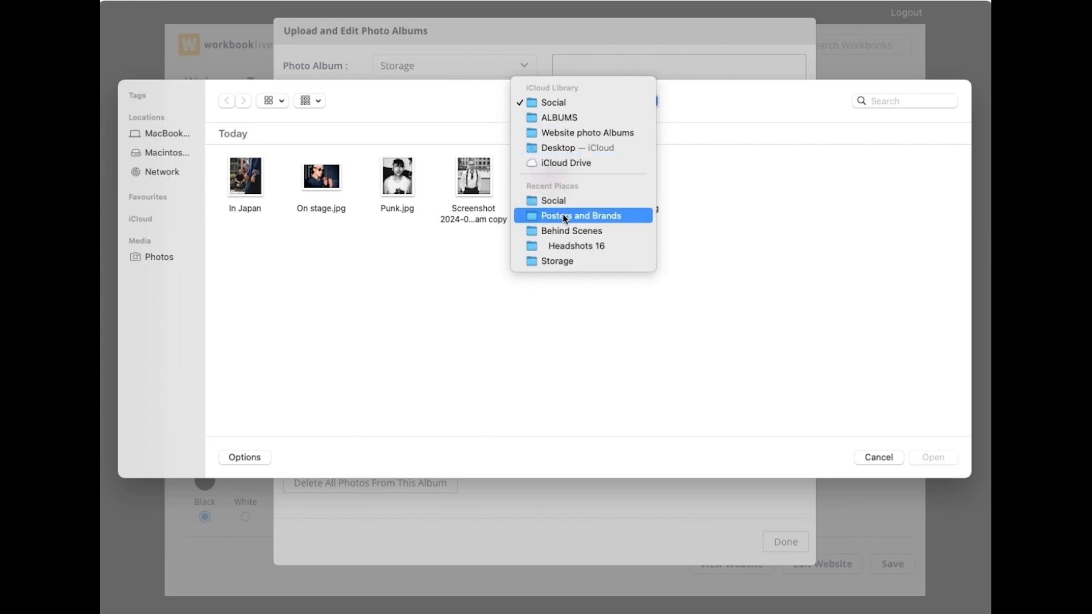
{"action": "left_click", "coordinate": [566, 260]}
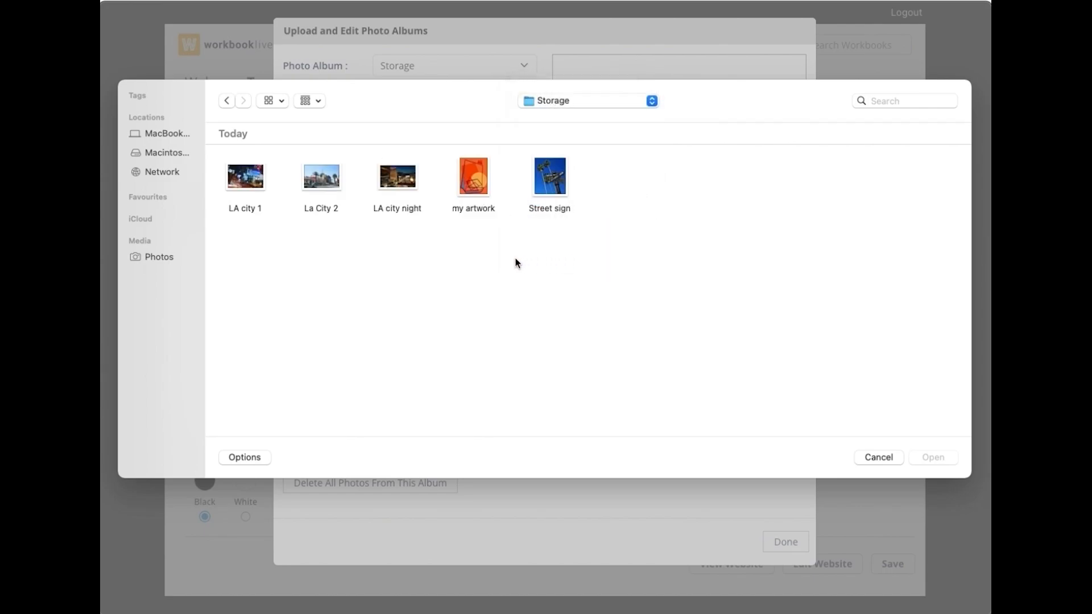
{"action": "left_click_drag", "start_coordinate": [212, 164], "coordinate": [569, 193]}
{"action": "left_click", "coordinate": [933, 458]}
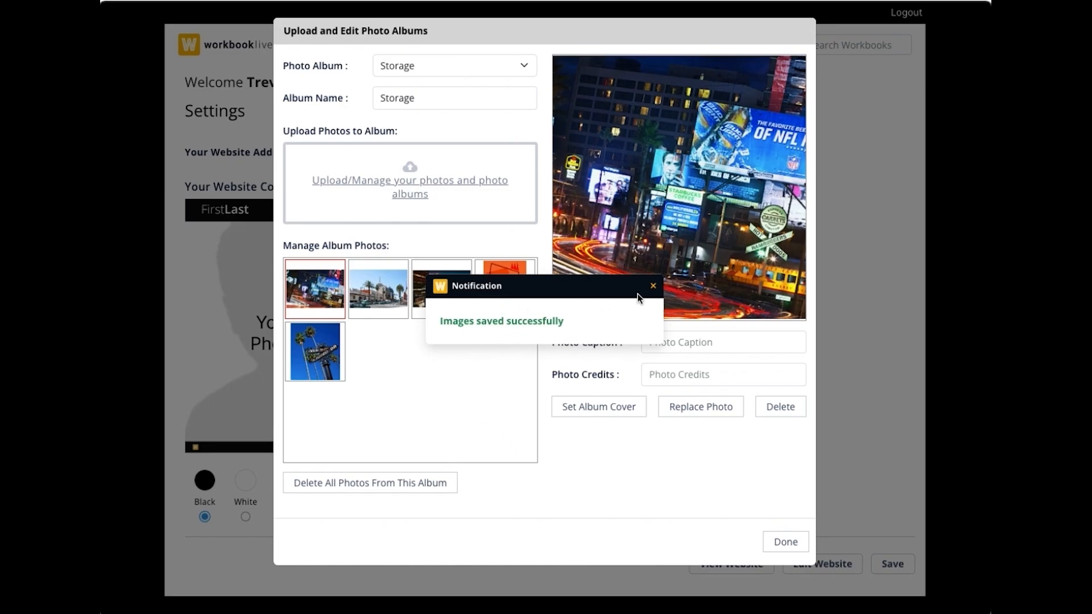
{"action": "left_click", "coordinate": [653, 286]}
- Reorder the Storage photos with the daytime palm-tree street first and the billboard night scene third, and set the night scene as album cover
{"action": "left_click_drag", "start_coordinate": [378, 289], "coordinate": [333, 297]}
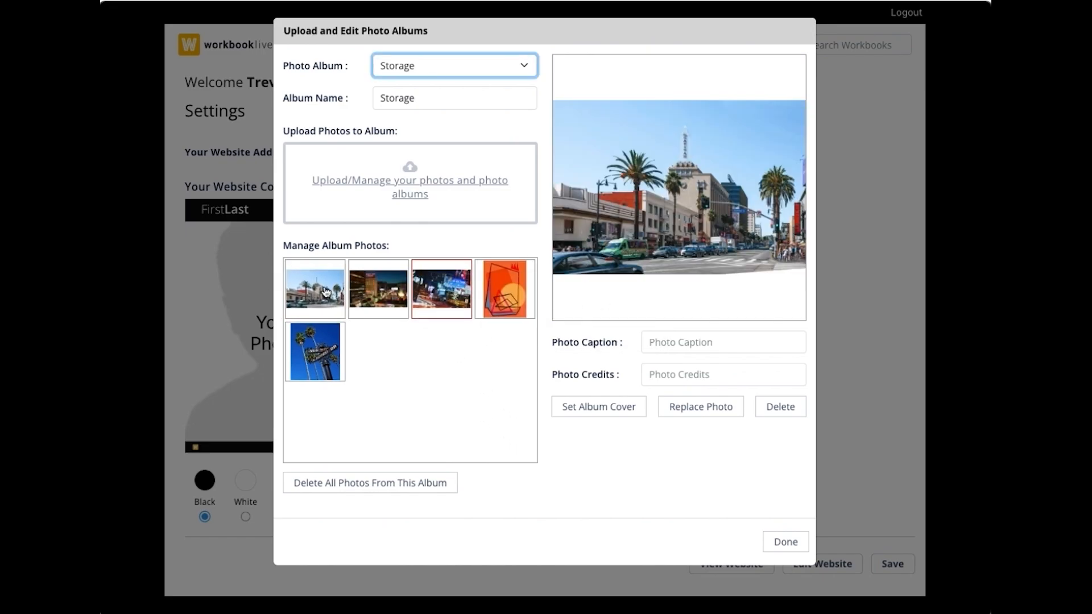
{"action": "left_click", "coordinate": [571, 405]}
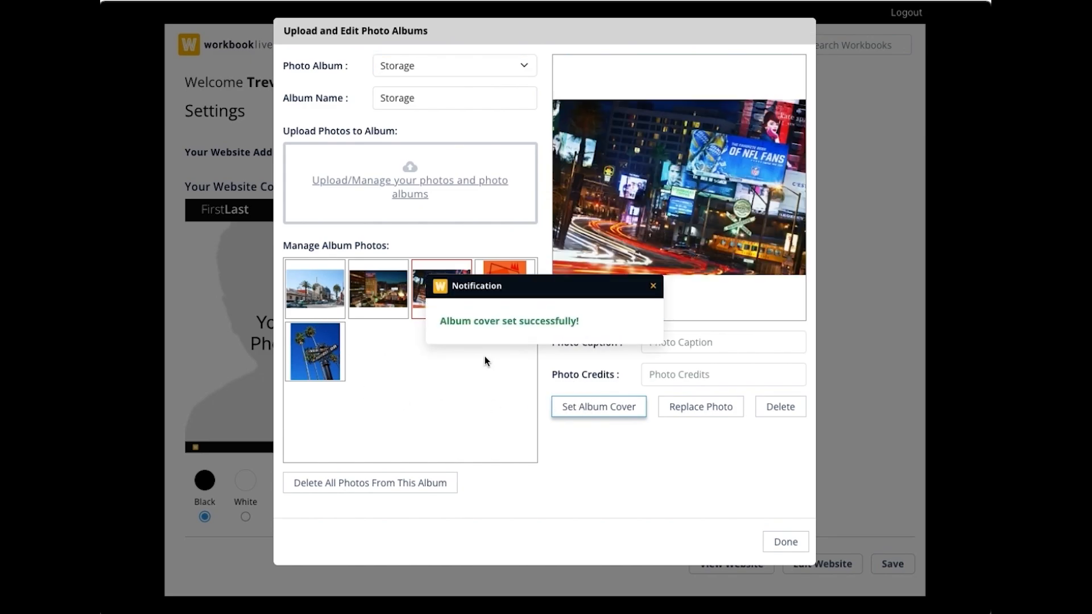
{"action": "left_click", "coordinate": [653, 287]}
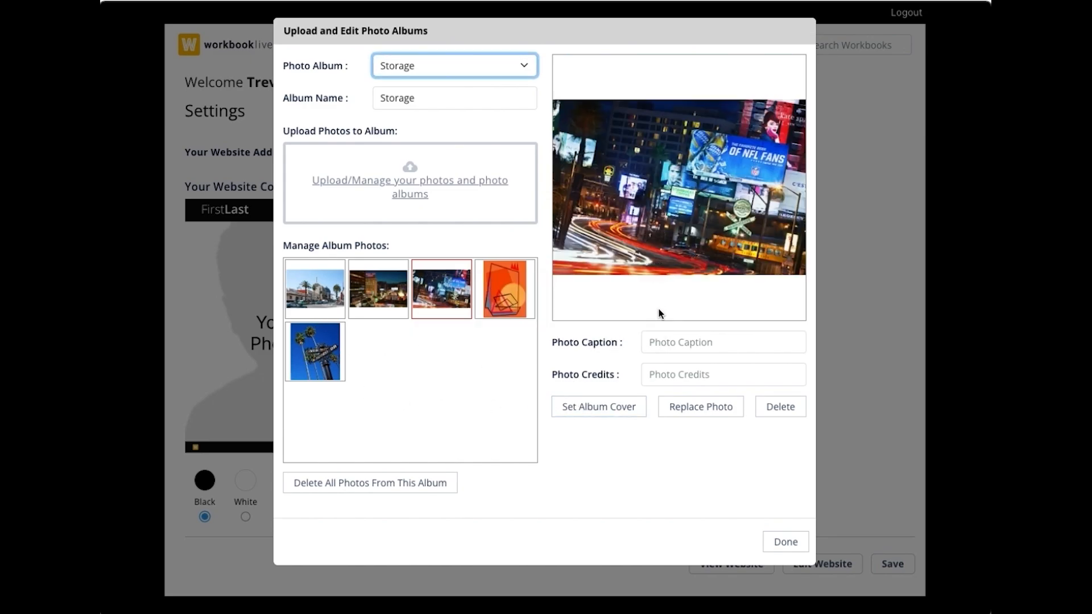
{"action": "left_click", "coordinate": [795, 541]}
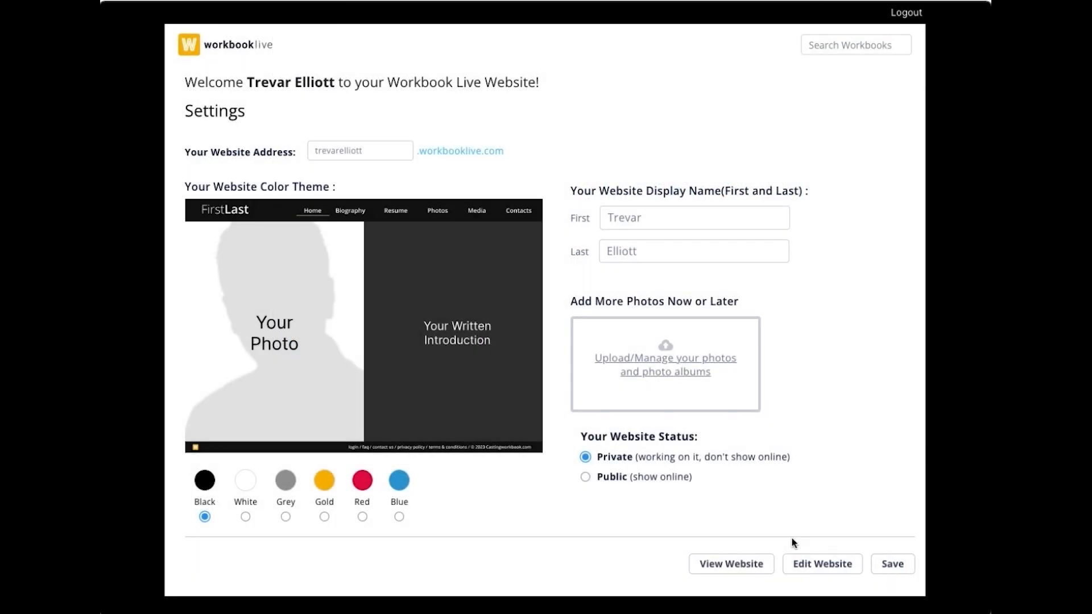
- Open the website for editing and replace the home page photo with the Headshots image of the man in a blue jacket with a watch
{"action": "left_click", "coordinate": [821, 565]}
{"action": "left_click", "coordinate": [677, 19]}
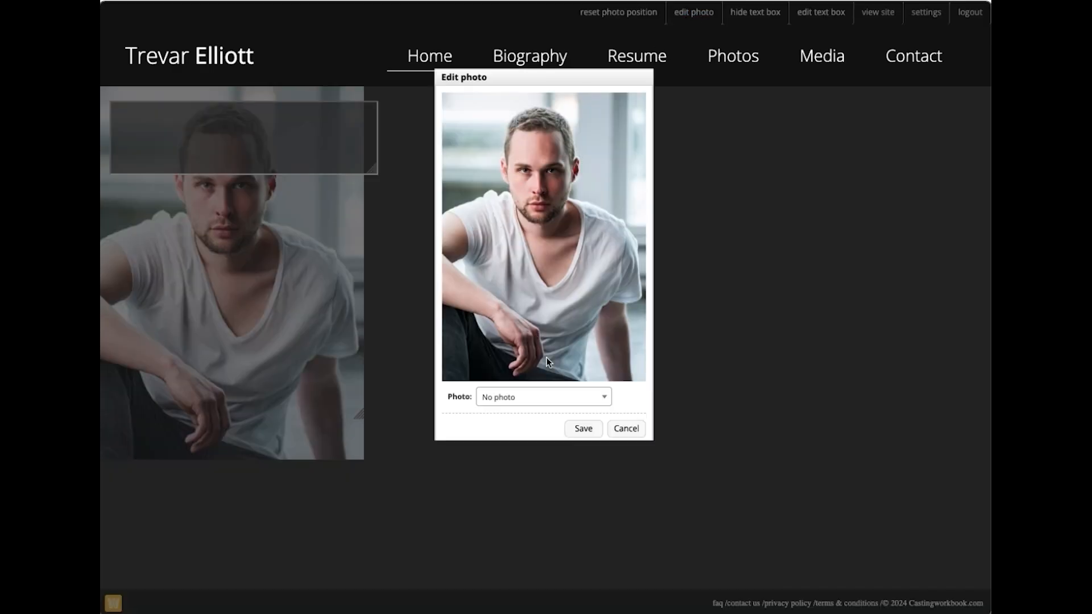
{"action": "left_click", "coordinate": [544, 397]}
{"action": "scroll", "coordinate": [555, 501], "scroll_direction": "down", "scroll_amount": 1}
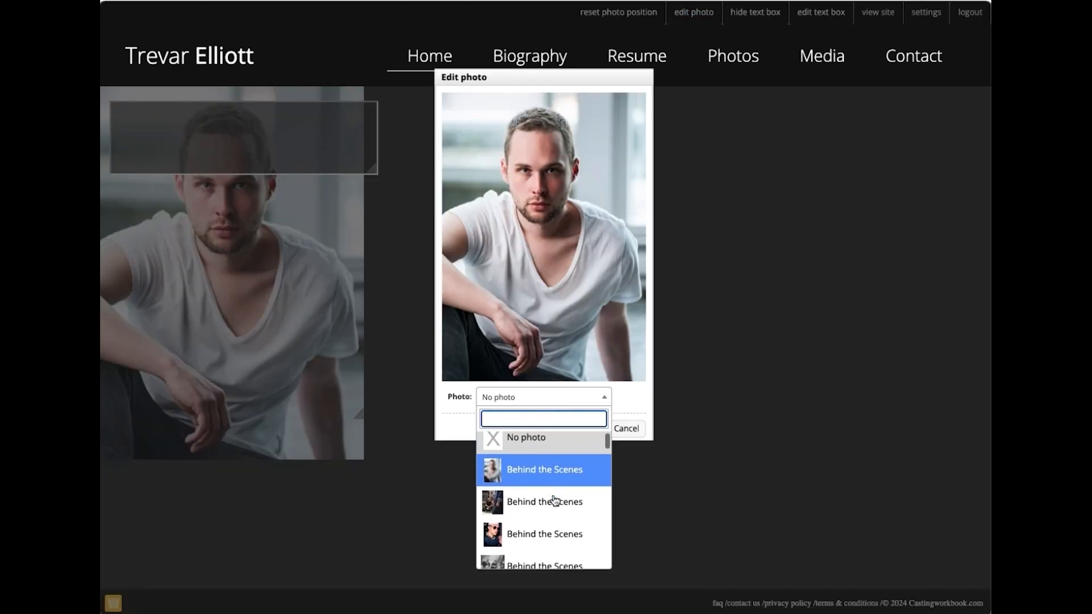
{"action": "scroll", "coordinate": [555, 501], "scroll_direction": "down", "scroll_amount": 4}
{"action": "scroll", "coordinate": [554, 500], "scroll_direction": "down", "scroll_amount": 6}
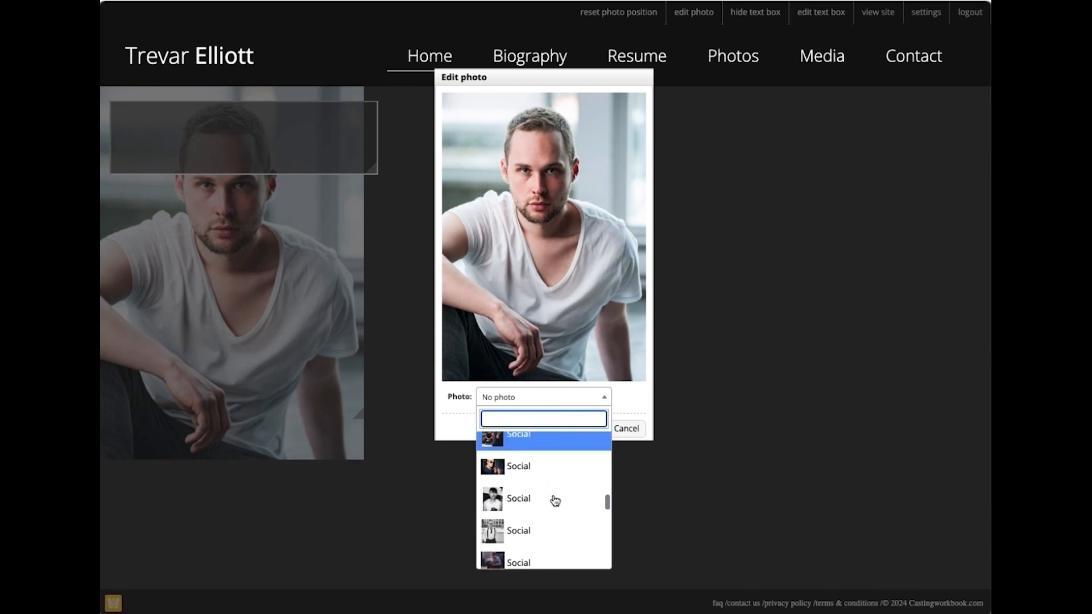
{"action": "scroll", "coordinate": [555, 500], "scroll_direction": "down", "scroll_amount": 5}
{"action": "scroll", "coordinate": [555, 500], "scroll_direction": "down", "scroll_amount": 2}
{"action": "left_click", "coordinate": [508, 480]}
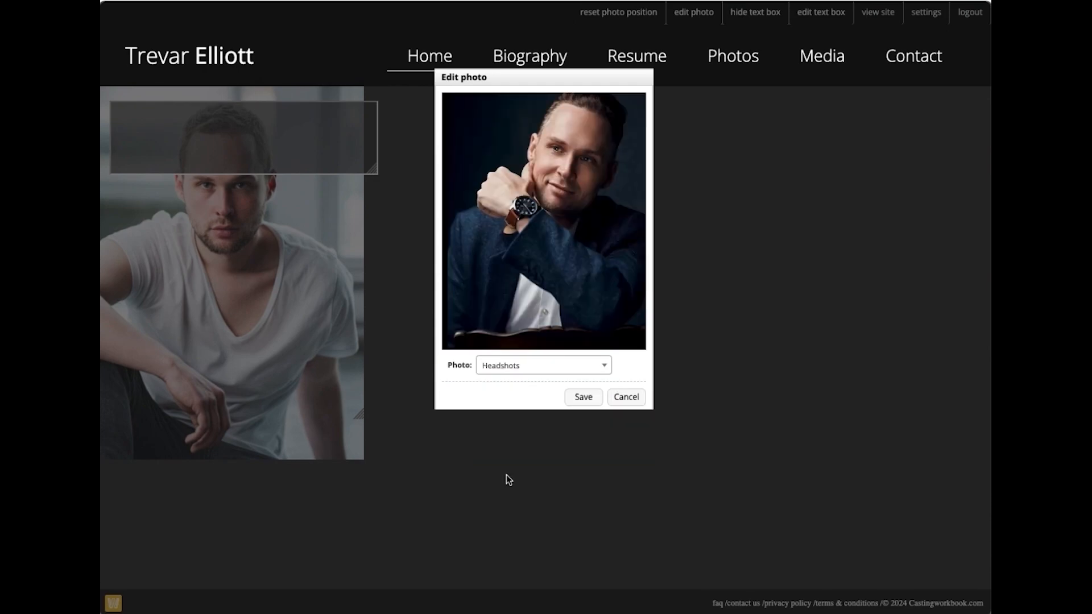
{"action": "left_click", "coordinate": [584, 397]}
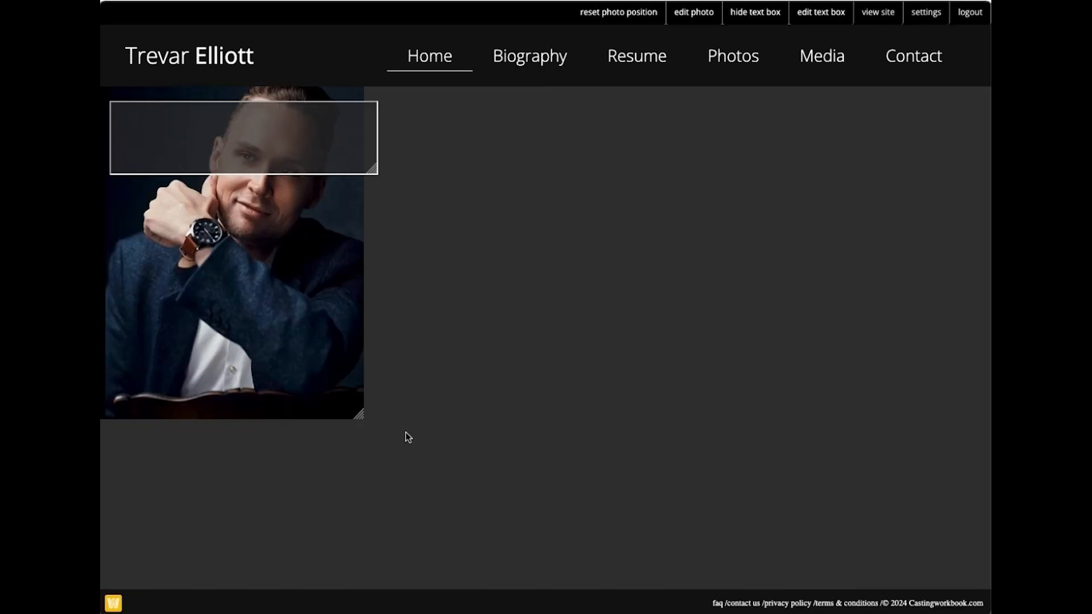
- Enlarge the home page photo to fill the page height, and place the empty text box across the photo's right edge at about mid-height
{"action": "left_click", "coordinate": [359, 415]}
{"action": "left_click_drag", "start_coordinate": [359, 415], "coordinate": [632, 600]}
{"action": "mouse_move", "coordinate": [533, 480]}
{"action": "left_mouse_down"}
{"action": "mouse_move", "coordinate": [519, 520]}
{"action": "mouse_move", "coordinate": [525, 489]}
{"action": "left_mouse_up"}
{"action": "left_click_drag", "start_coordinate": [568, 487], "coordinate": [514, 486]}
{"action": "left_click_drag", "start_coordinate": [297, 164], "coordinate": [756, 344]}
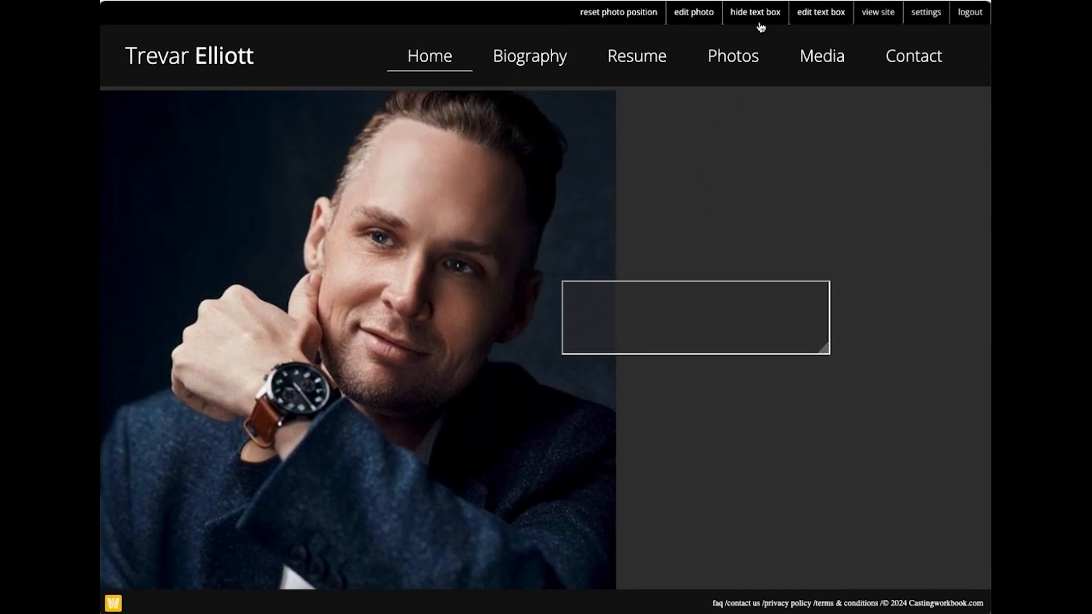
- Enter "Acting is behaving truthfully under imaginary circumstances" as the home page text box content
{"action": "left_click", "coordinate": [820, 17]}
{"action": "left_click", "coordinate": [528, 165]}
{"action": "type", "text": "Acting is behaving truthfully under imaginary circumstances"}
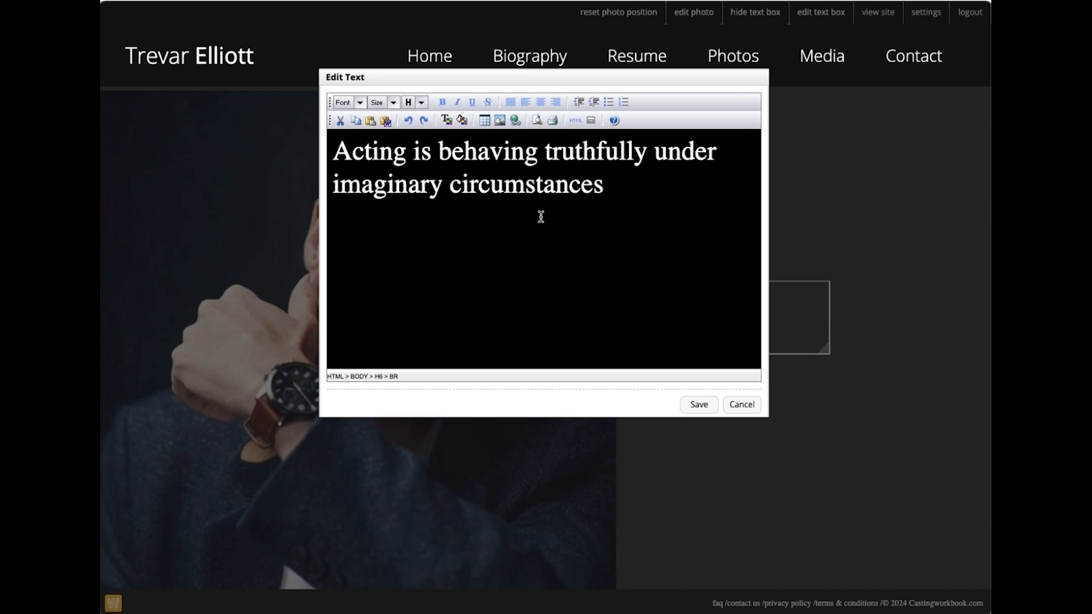
- Try to apply the H1 heading style and a larger text size to the quote
{"action": "left_click", "coordinate": [422, 105]}
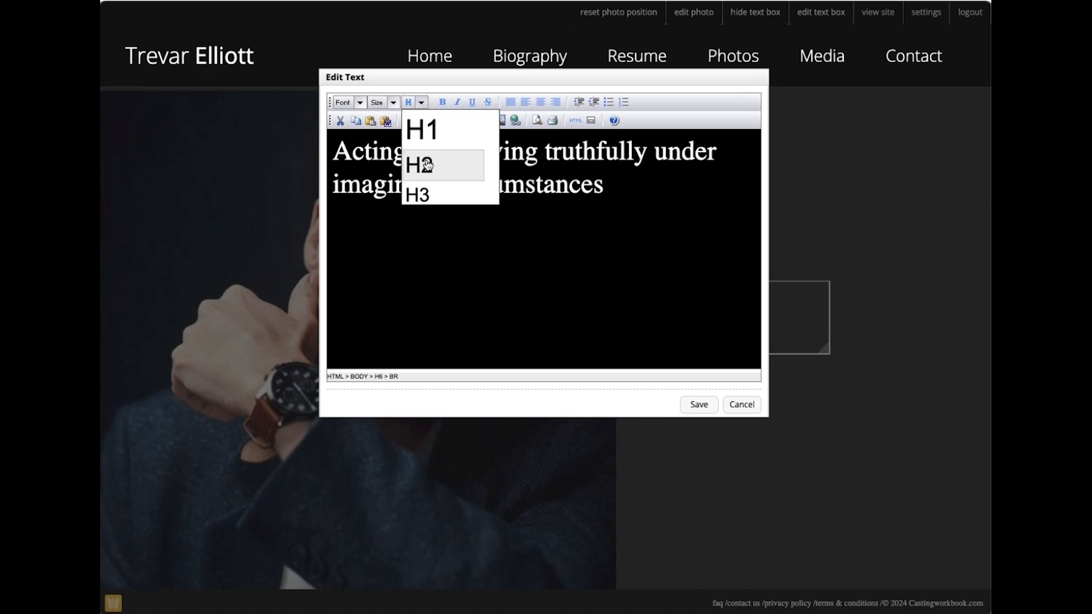
{"action": "left_click", "coordinate": [430, 130]}
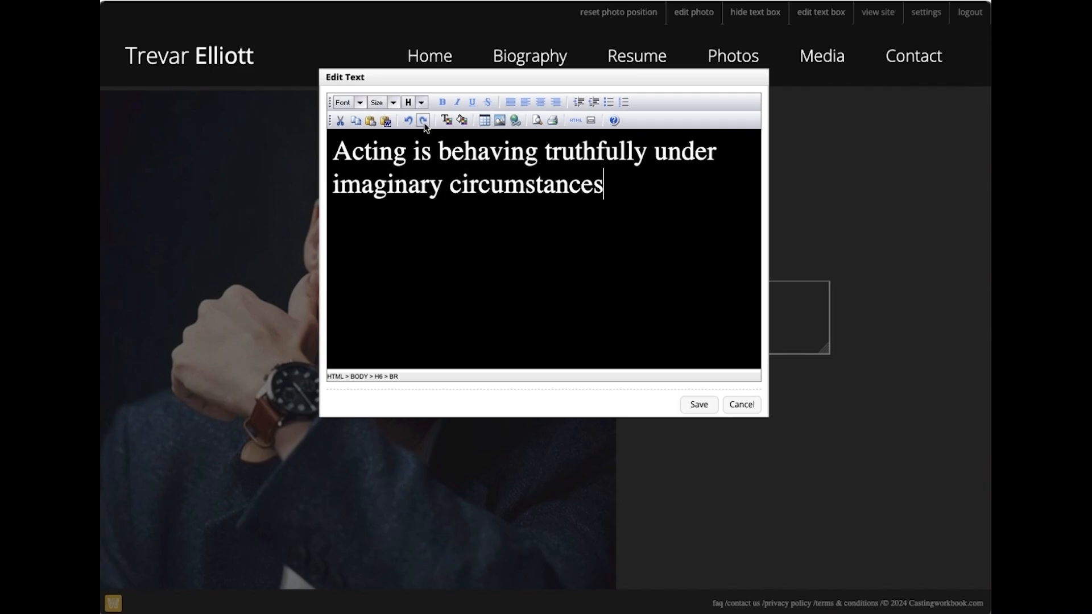
{"action": "left_click", "coordinate": [391, 102]}
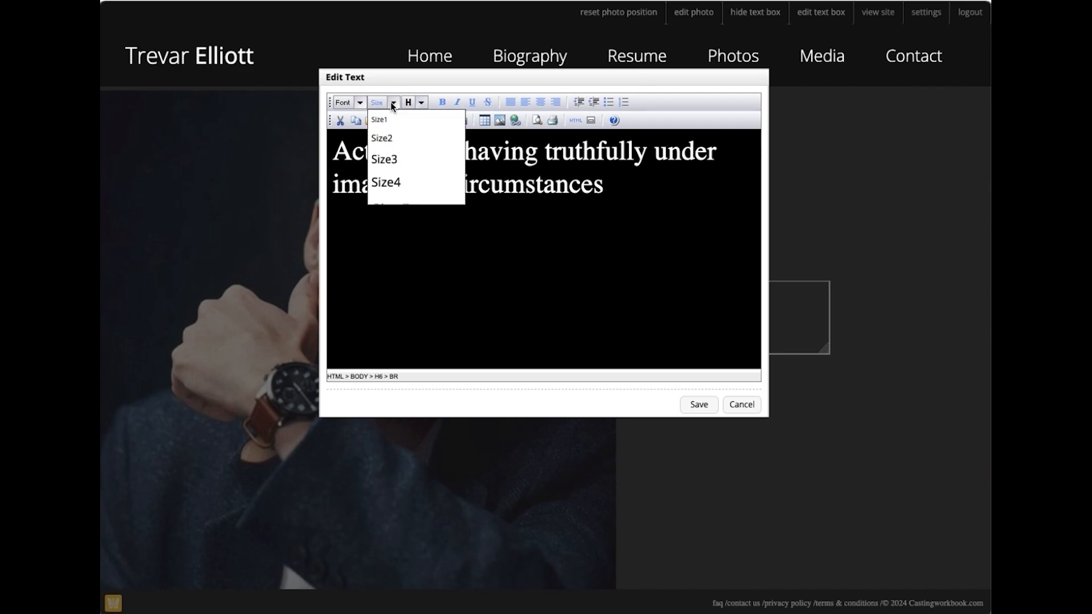
{"action": "scroll", "coordinate": [398, 182], "scroll_direction": "down", "scroll_amount": 3}
{"action": "left_click", "coordinate": [394, 193]}
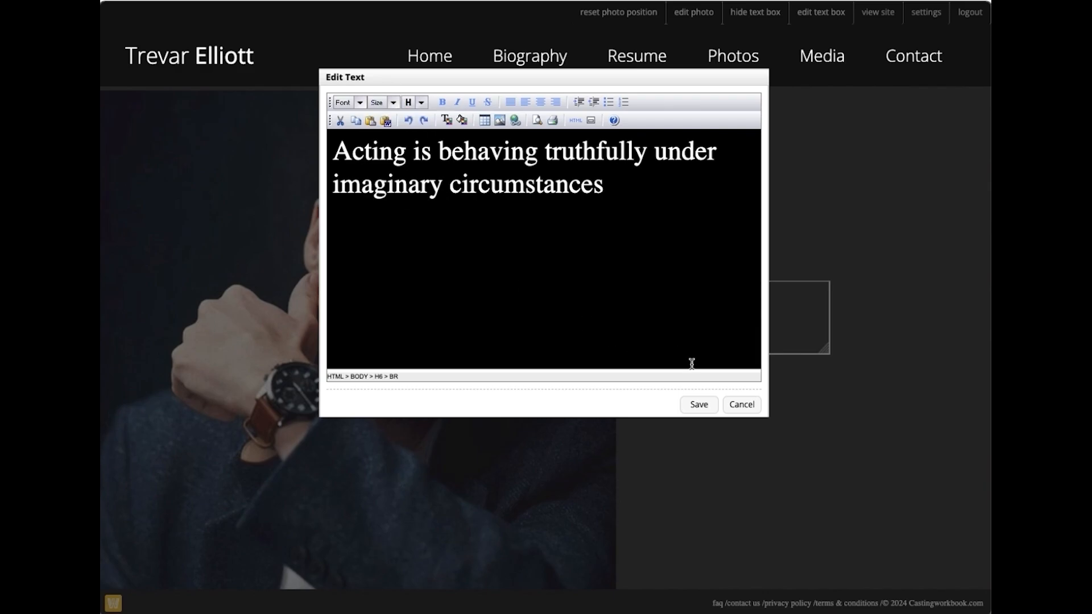
- Save the quote and shift its text box slightly upward on the home page
{"action": "left_click", "coordinate": [697, 405]}
{"action": "mouse_move", "coordinate": [677, 392]}
{"action": "left_mouse_down"}
{"action": "mouse_move", "coordinate": [676, 365]}
{"action": "mouse_move", "coordinate": [678, 376]}
{"action": "left_mouse_up"}
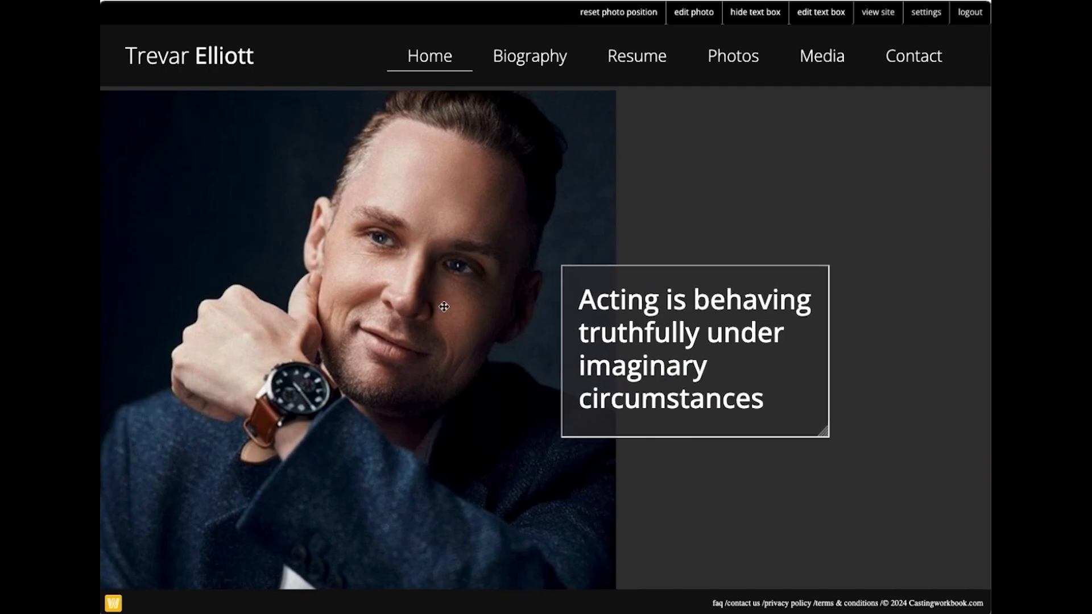
- Make the Biography page visible on the site and hide it again
{"action": "left_click", "coordinate": [548, 61]}
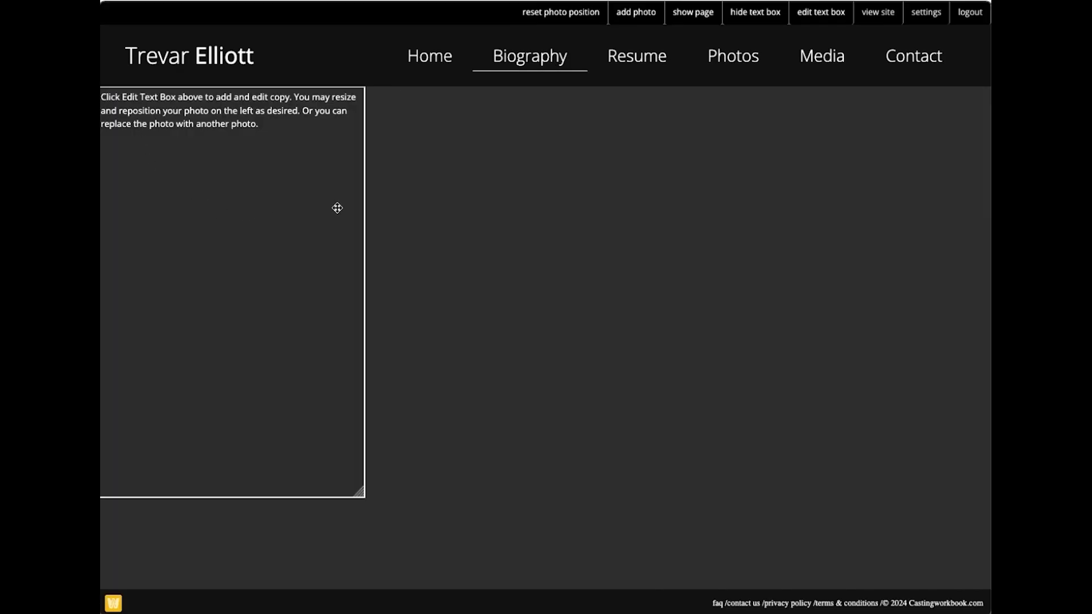
{"action": "left_click", "coordinate": [680, 15]}
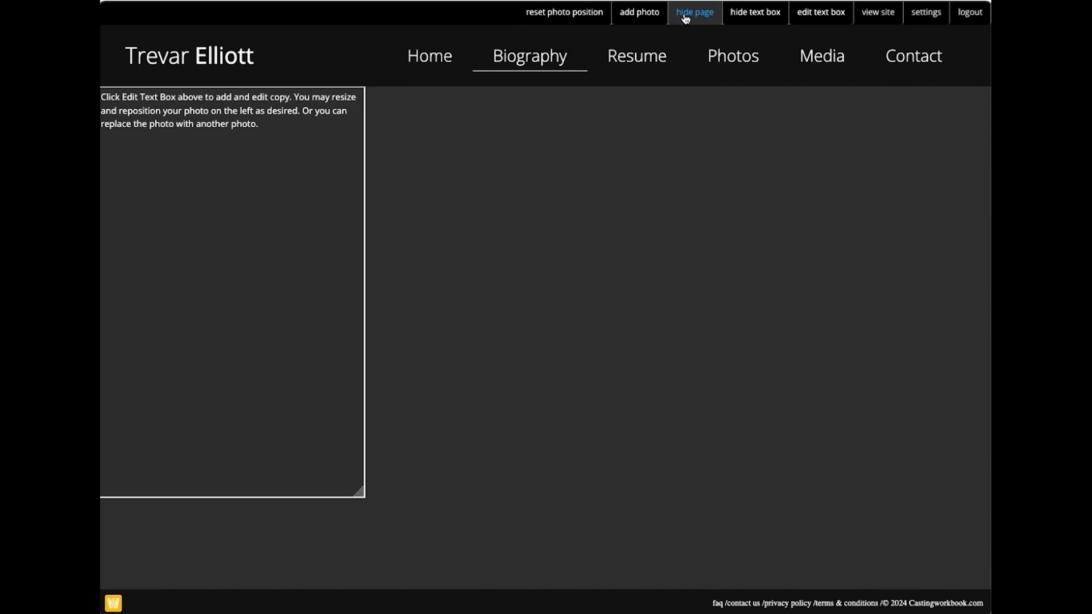
{"action": "left_click", "coordinate": [686, 16]}
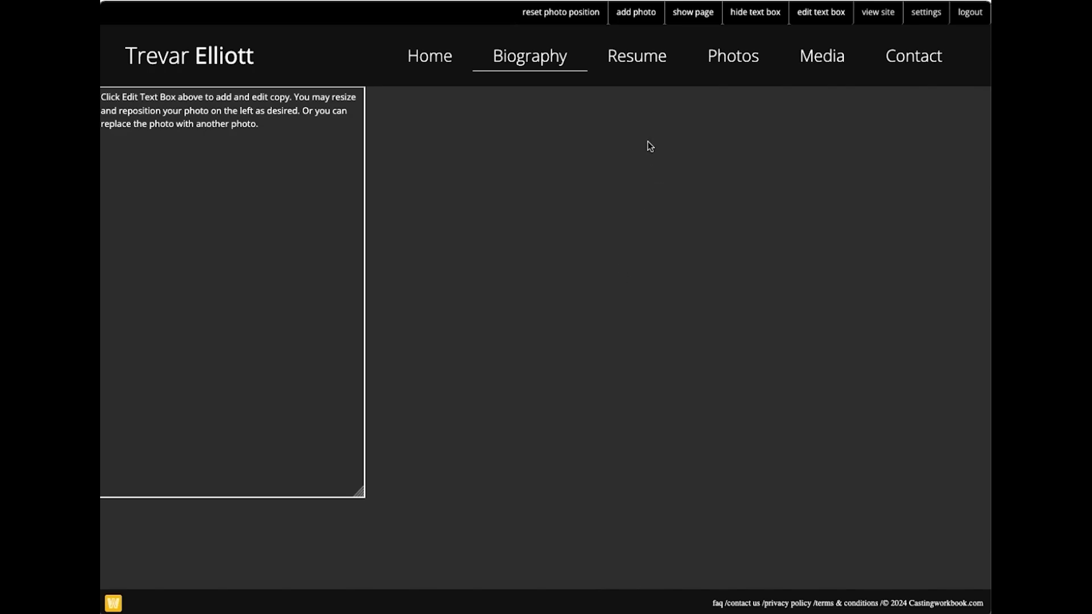
- Set the Resume page to display the Talent Scout resume and save it
{"action": "left_click", "coordinate": [640, 67]}
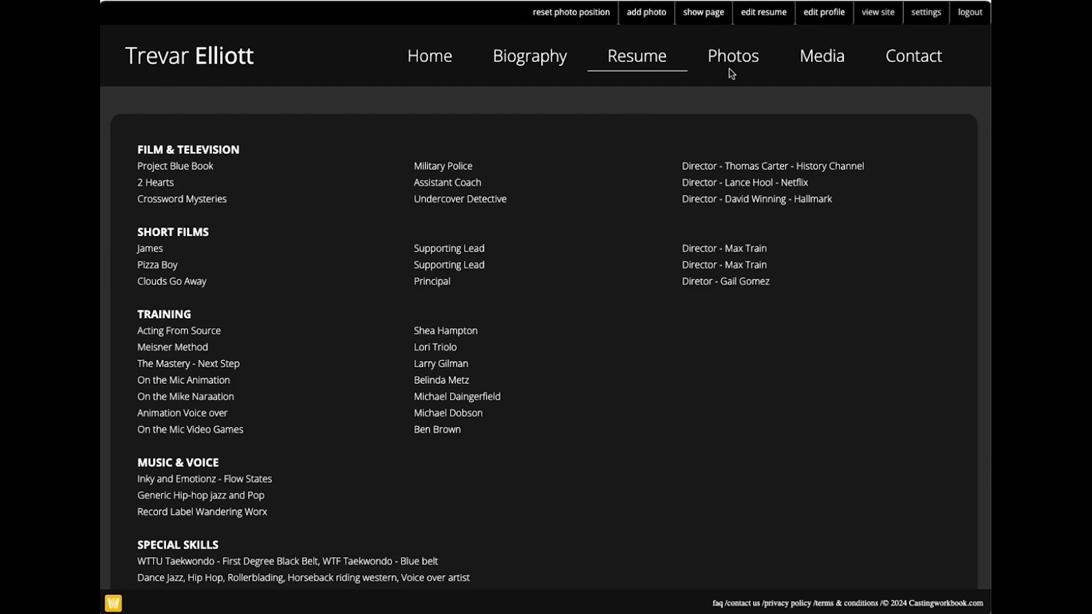
{"action": "left_click", "coordinate": [764, 12]}
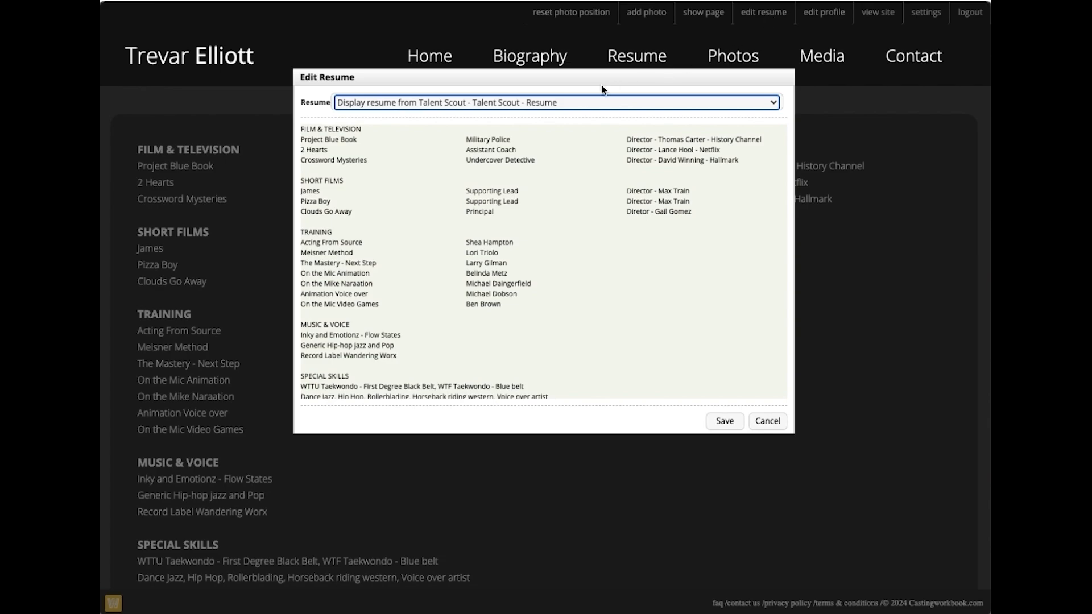
{"action": "left_click", "coordinate": [556, 108]}
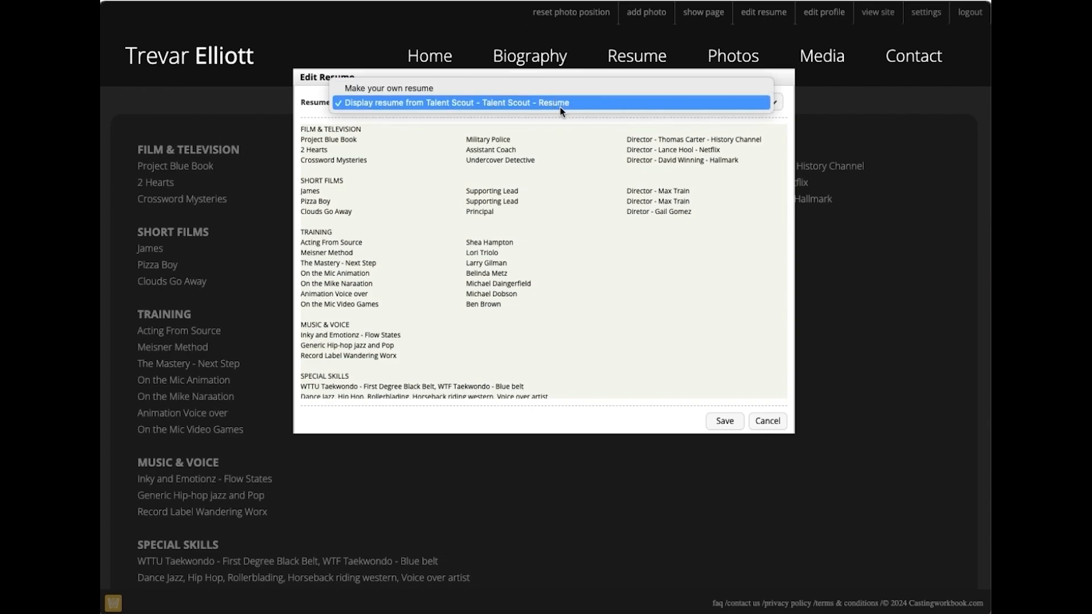
{"action": "left_click", "coordinate": [558, 102]}
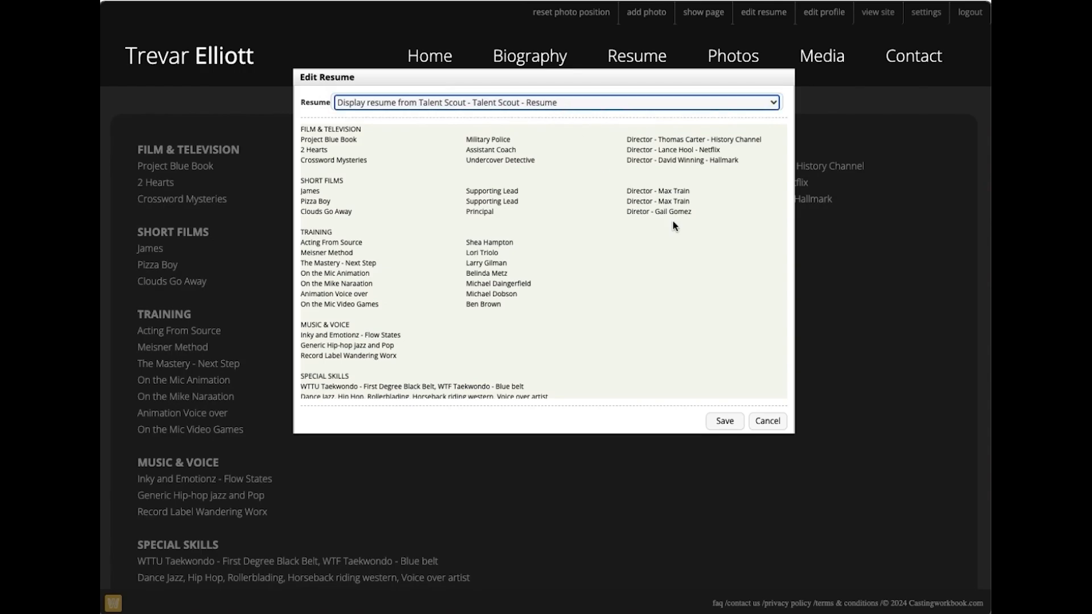
{"action": "left_click", "coordinate": [726, 421]}
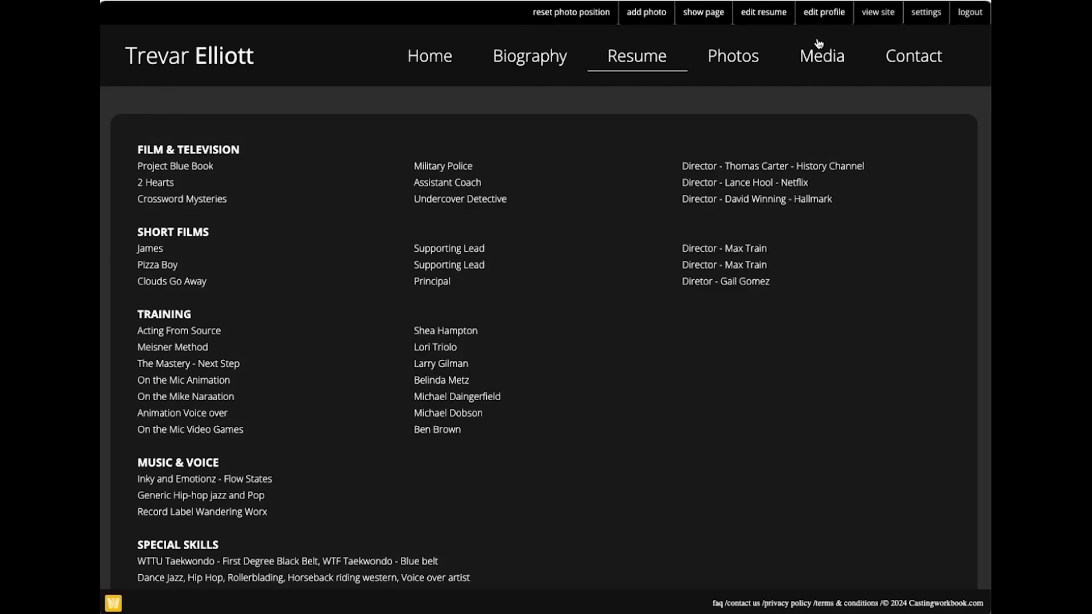
- Add the Storage photo of the palm-lined street in daylight to the Resume page and save it
{"action": "left_click", "coordinate": [636, 21]}
{"action": "left_click", "coordinate": [519, 369]}
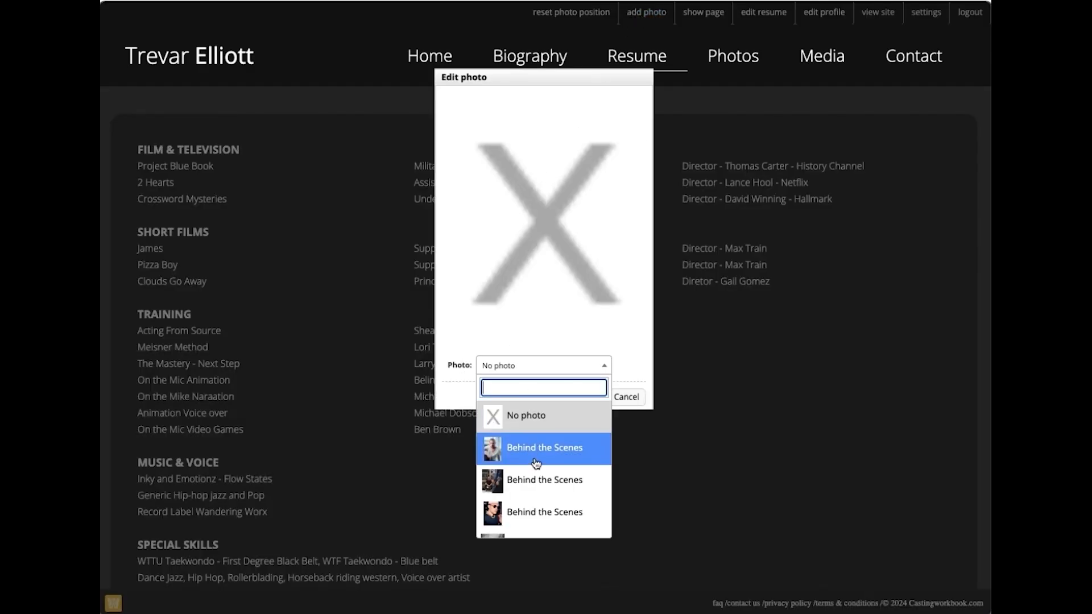
{"action": "scroll", "coordinate": [537, 464], "scroll_direction": "down", "scroll_amount": 10}
{"action": "scroll", "coordinate": [537, 463], "scroll_direction": "down", "scroll_amount": 10}
{"action": "scroll", "coordinate": [537, 464], "scroll_direction": "down", "scroll_amount": 10}
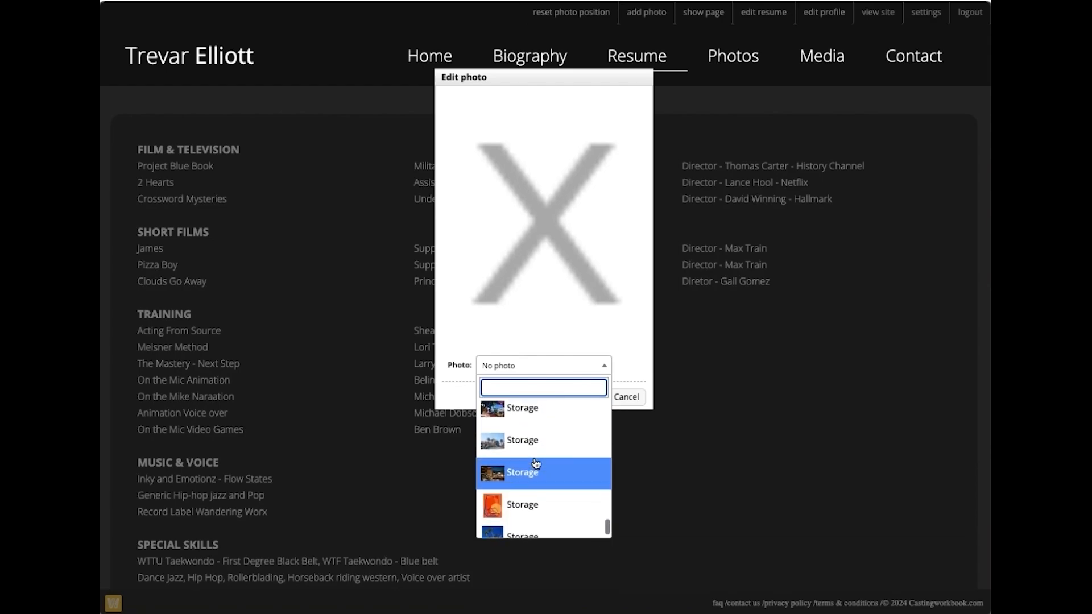
{"action": "scroll", "coordinate": [537, 464], "scroll_direction": "up", "scroll_amount": 2}
{"action": "scroll", "coordinate": [537, 463], "scroll_direction": "down", "scroll_amount": 1}
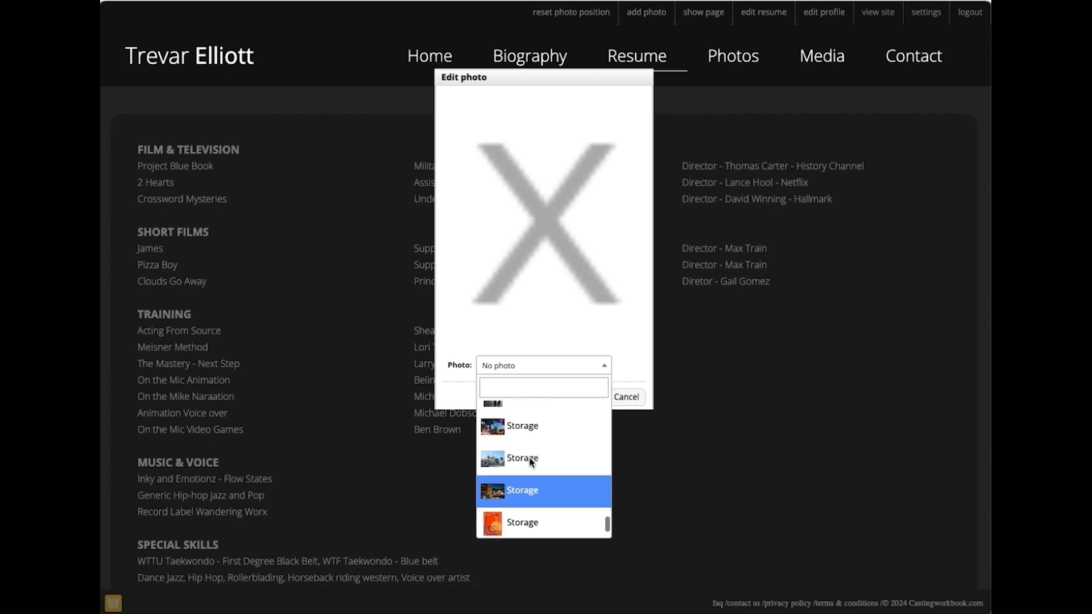
{"action": "left_click", "coordinate": [507, 457]}
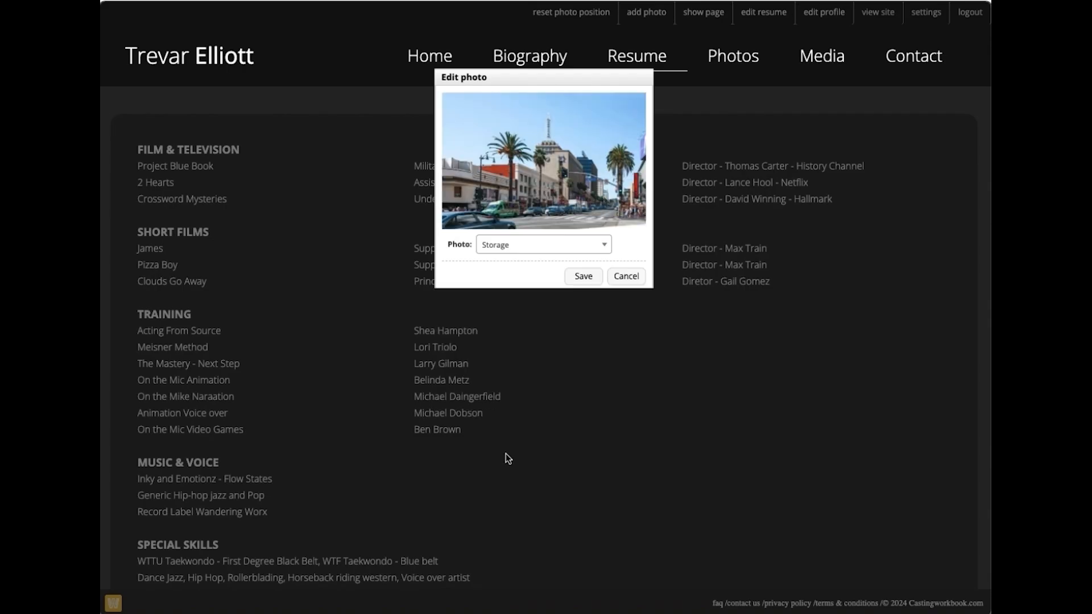
{"action": "left_click", "coordinate": [584, 277]}
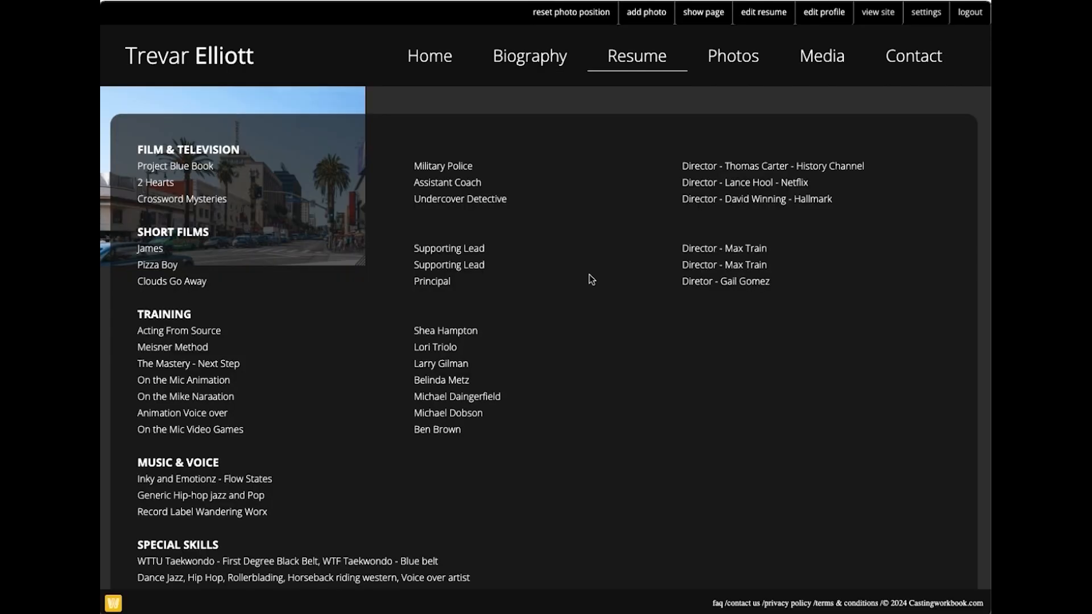
- Enlarge the street photo to span the full width of the Resume page behind the resume text
{"action": "left_click_drag", "start_coordinate": [349, 103], "coordinate": [310, 44]}
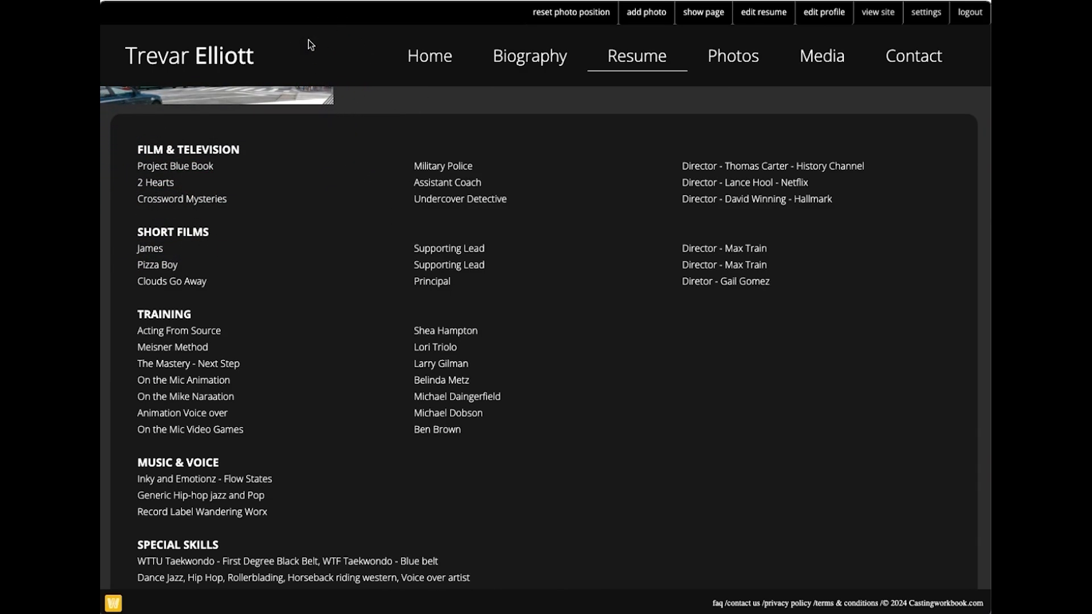
{"action": "left_click_drag", "start_coordinate": [331, 102], "coordinate": [986, 563]}
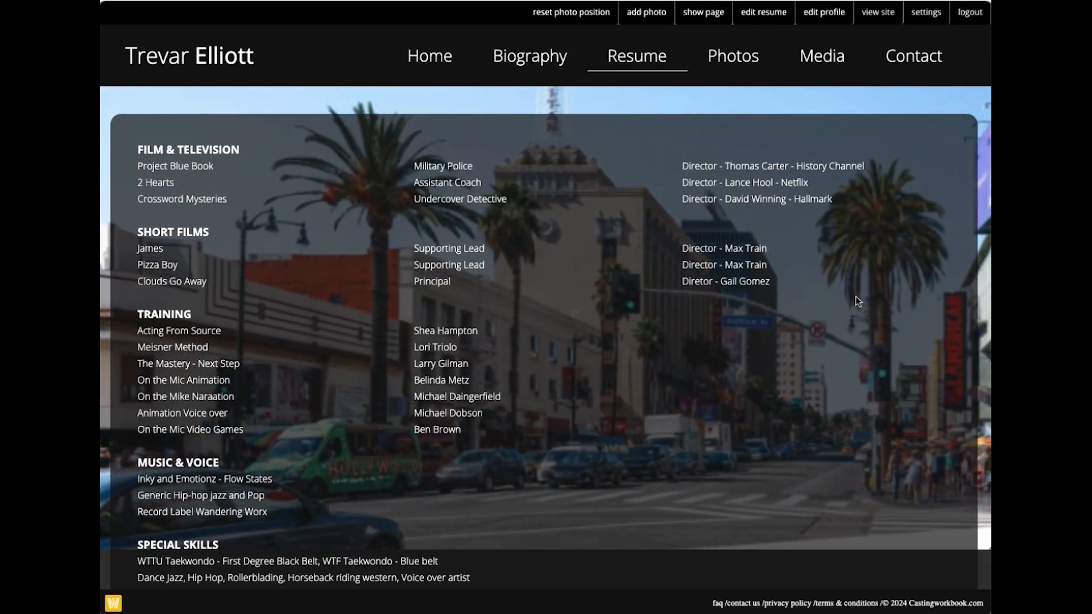
{"action": "left_click_drag", "start_coordinate": [819, 98], "coordinate": [809, 149]}
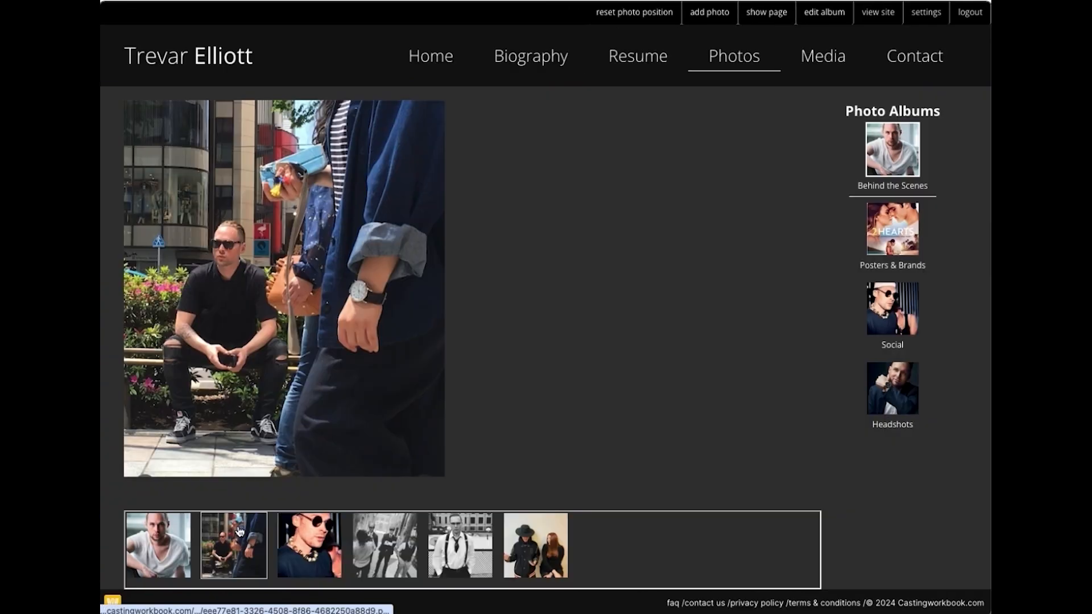
- View the remaining photos of the Behind the Scenes album on the Photos page
{"action": "left_click", "coordinate": [319, 536]}
{"action": "left_click", "coordinate": [400, 543]}
{"action": "left_click", "coordinate": [459, 549]}
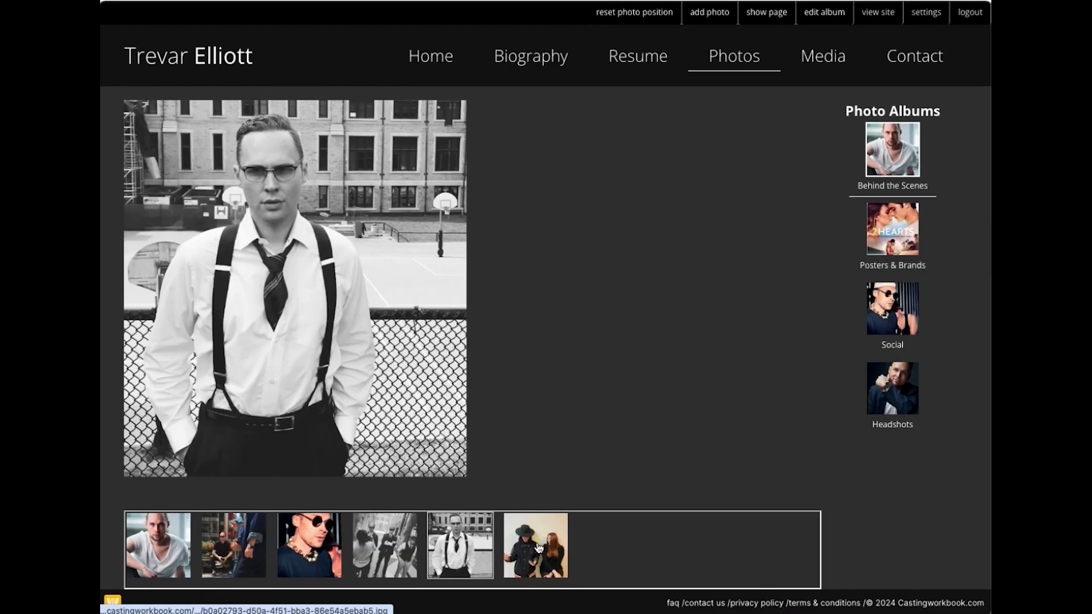
{"action": "left_click", "coordinate": [538, 547]}
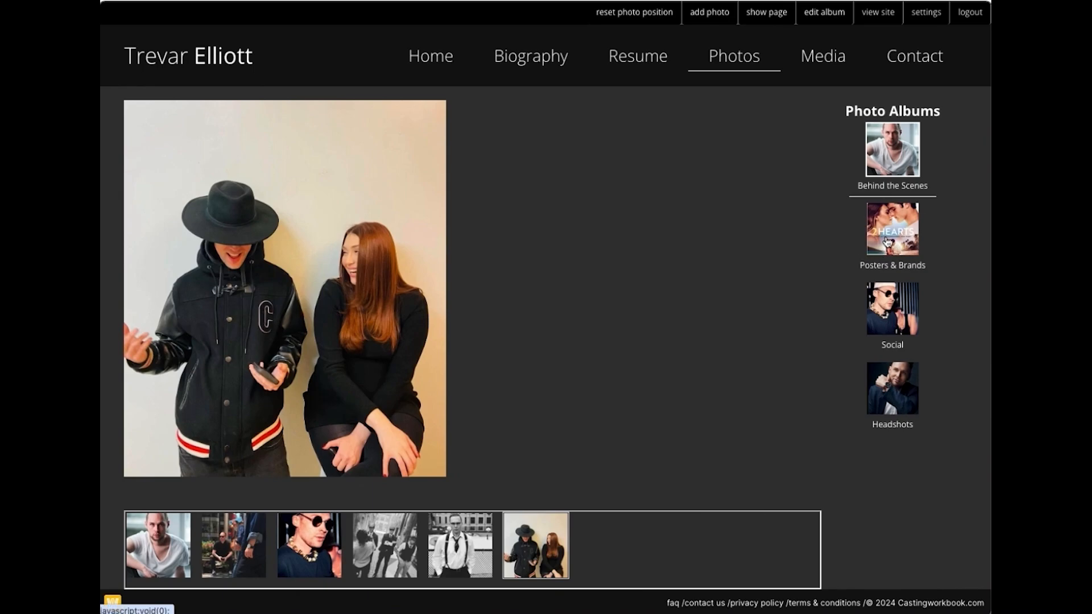
- Browse the posters and brand logos in the Posters & Brands album, ending with the Volvo logo
{"action": "left_click", "coordinate": [887, 241]}
{"action": "left_click", "coordinate": [309, 546]}
{"action": "left_click", "coordinate": [176, 560]}
{"action": "left_click", "coordinate": [254, 556]}
{"action": "left_click", "coordinate": [309, 549]}
{"action": "left_click", "coordinate": [460, 547]}
{"action": "left_click", "coordinate": [535, 546]}
{"action": "left_click", "coordinate": [611, 547]}
{"action": "left_click", "coordinate": [687, 547]}
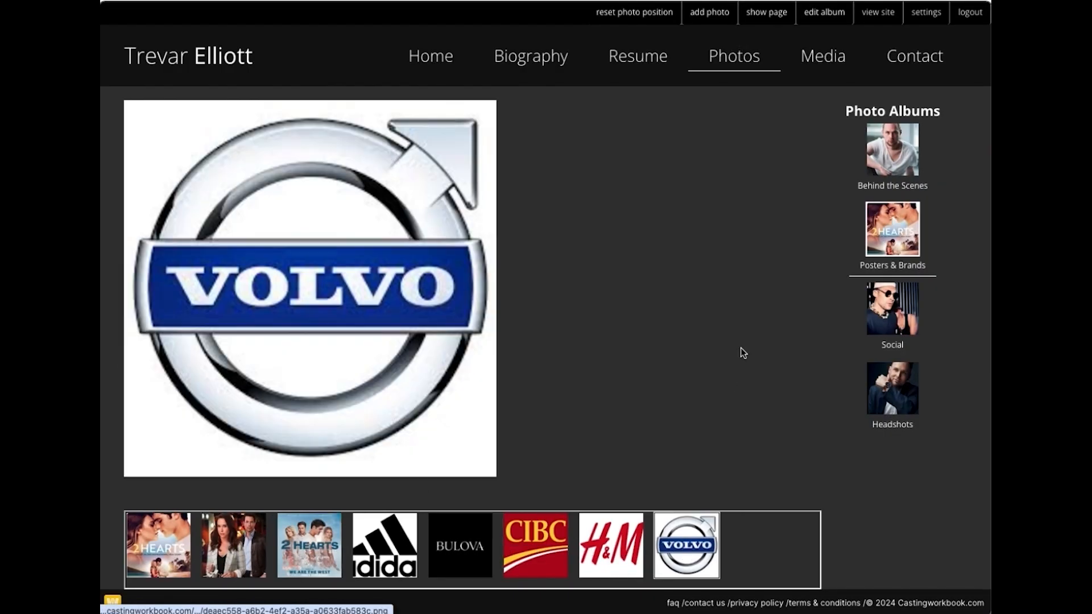
- Look through the Headshots album, ending with its last photo
{"action": "left_click", "coordinate": [892, 389]}
{"action": "left_click", "coordinate": [309, 546]}
{"action": "left_click", "coordinate": [536, 546]}
{"action": "left_click", "coordinate": [677, 564]}
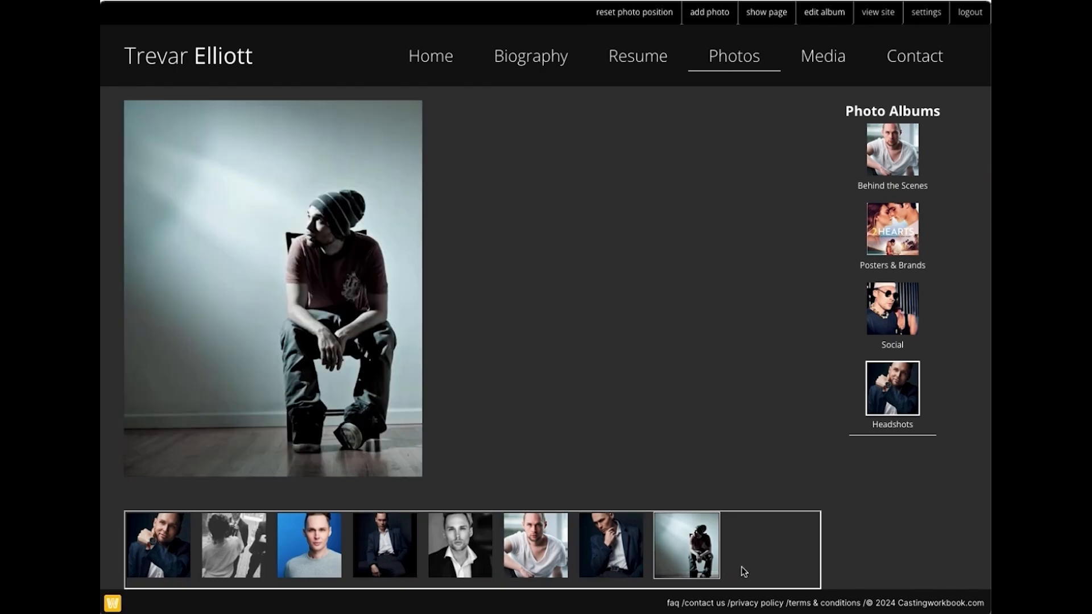
- Return to the Behind the Scenes album and add its street photo of the seated man as the Photos page background
{"action": "left_click", "coordinate": [882, 152]}
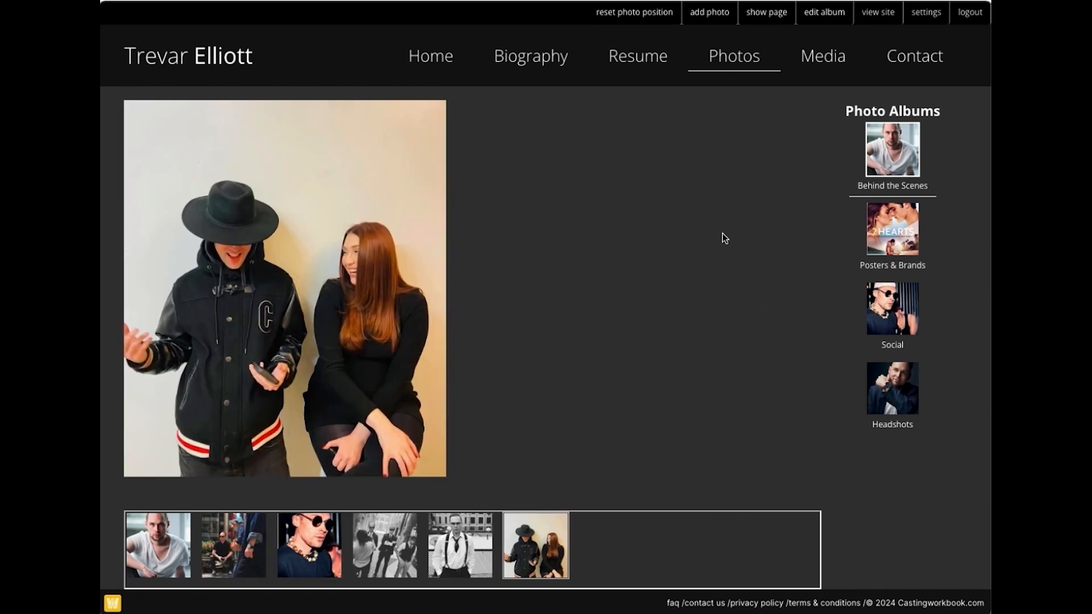
{"action": "left_click", "coordinate": [722, 17]}
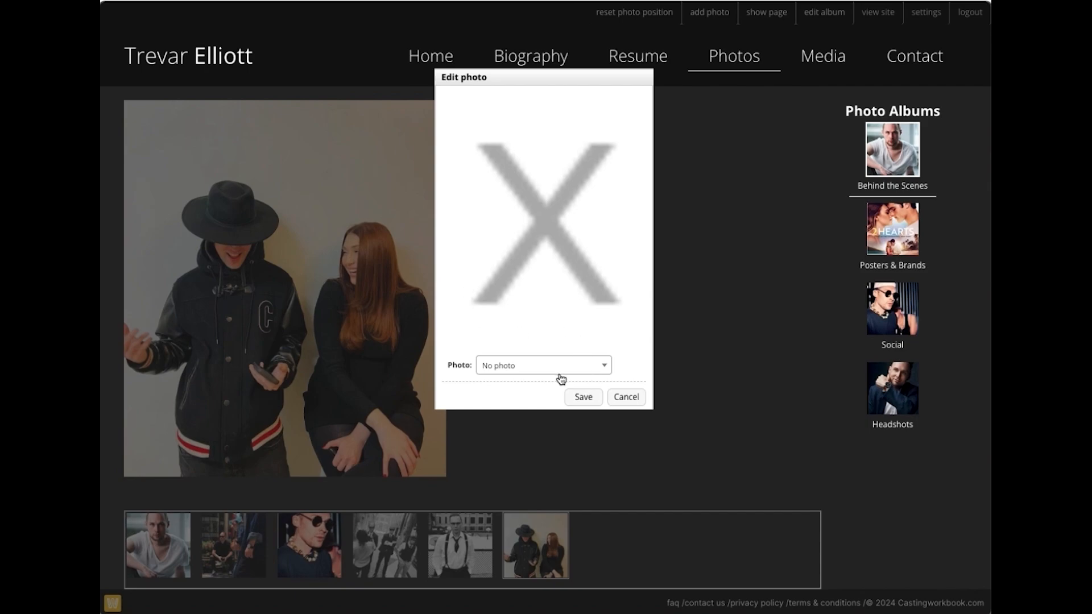
{"action": "left_click", "coordinate": [559, 372]}
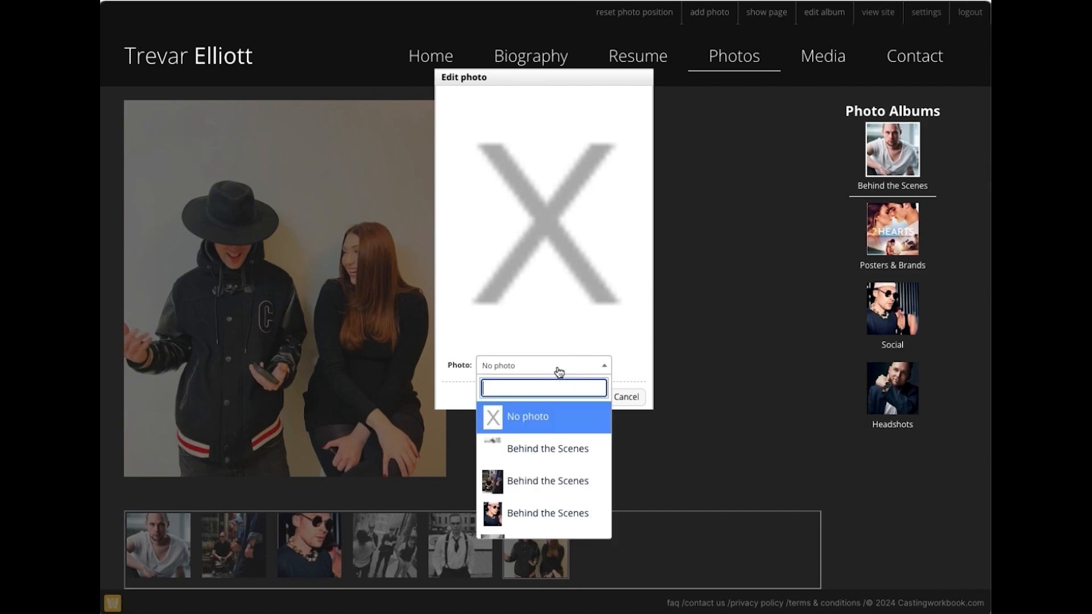
{"action": "left_click", "coordinate": [532, 489]}
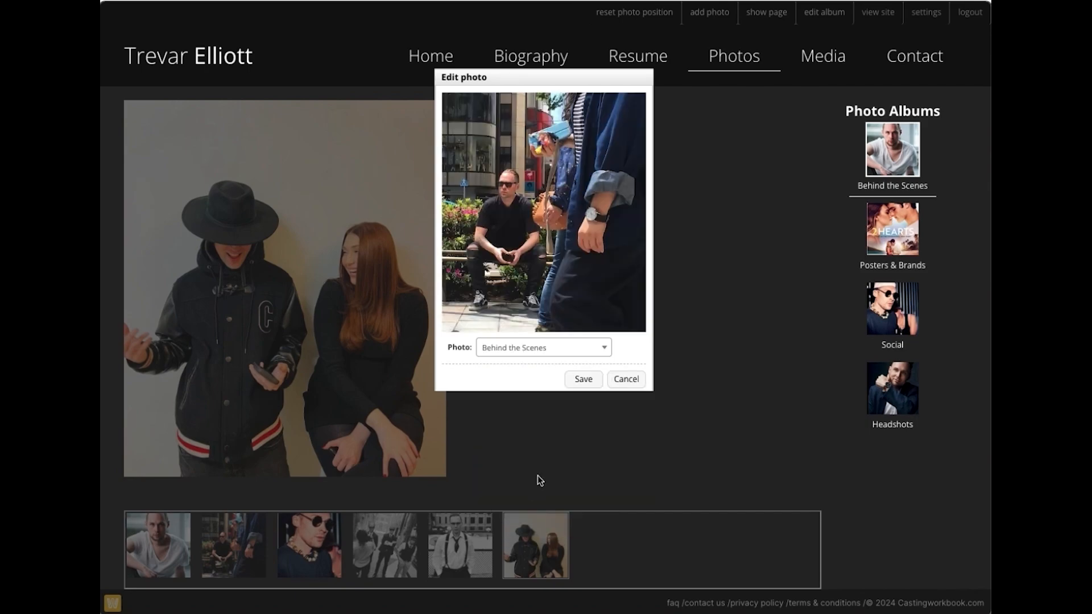
{"action": "left_click", "coordinate": [583, 387]}
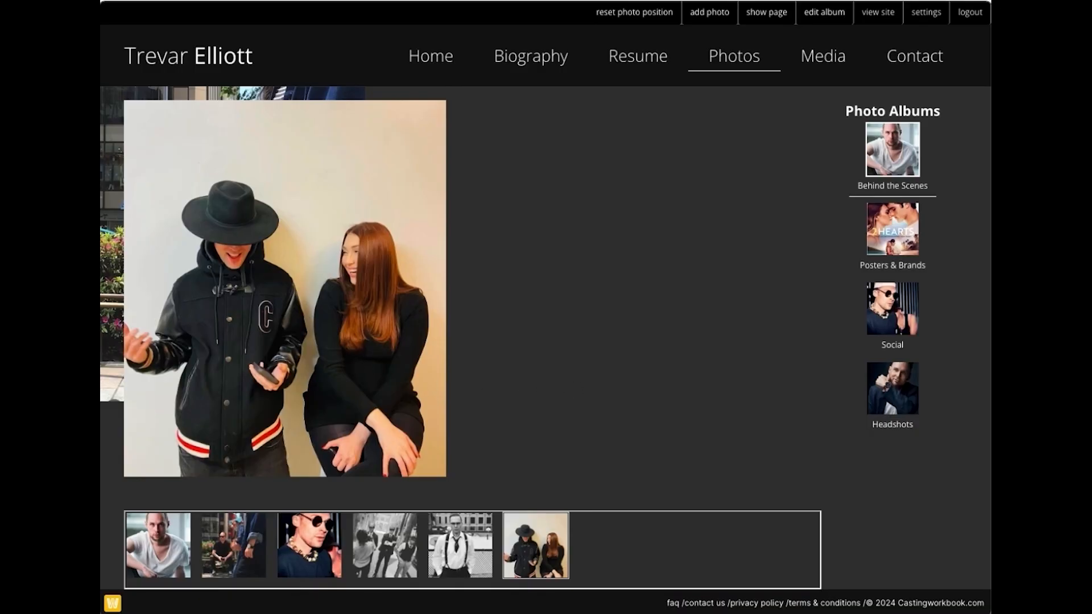
- Try to enlarge and move the street photo behind the Photos page gallery, and reset its position
{"action": "left_click_drag", "start_coordinate": [104, 207], "coordinate": [371, 203]}
{"action": "left_click_drag", "start_coordinate": [628, 390], "coordinate": [575, 253]}
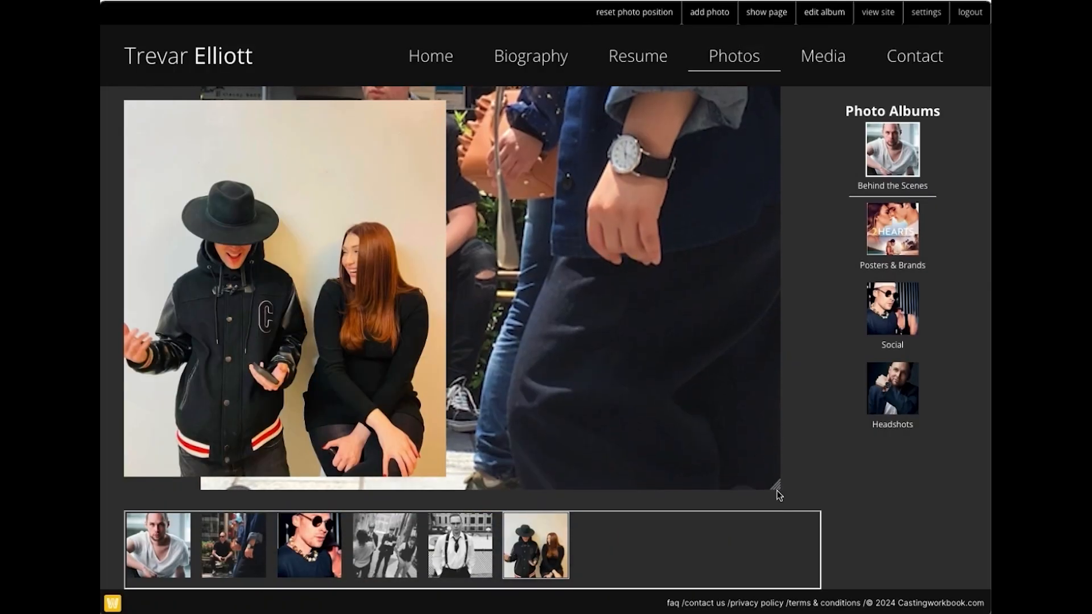
{"action": "left_click_drag", "start_coordinate": [774, 483], "coordinate": [968, 554]}
{"action": "left_click_drag", "start_coordinate": [660, 351], "coordinate": [760, 399]}
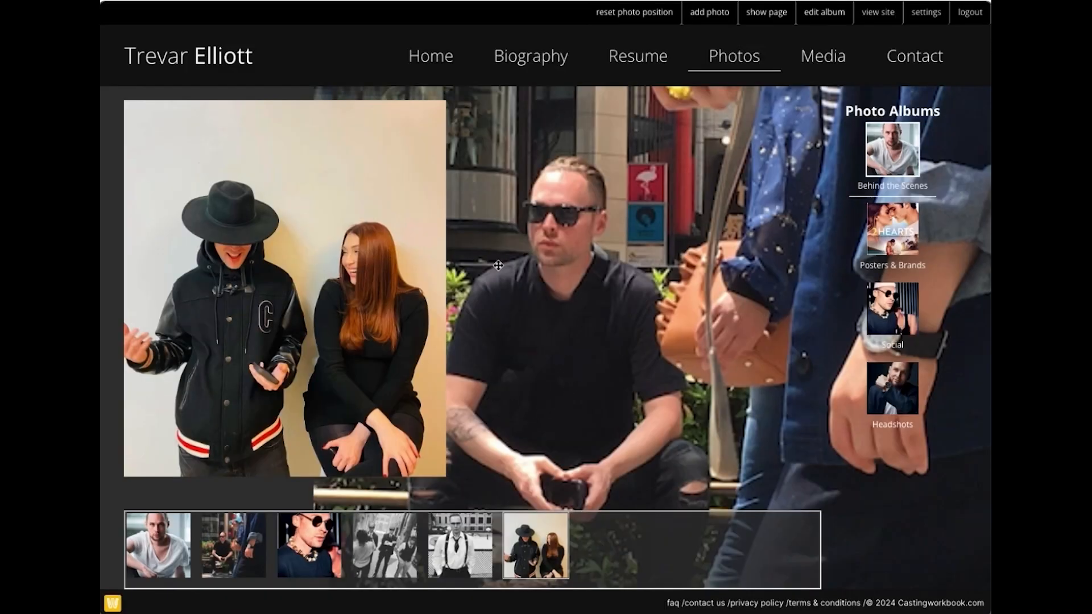
{"action": "left_click", "coordinate": [639, 17]}
- Enlarge the street photo and place it to the right of the gallery's main photo, with the seated man in view
{"action": "left_click_drag", "start_coordinate": [239, 94], "coordinate": [576, 180]}
{"action": "left_click_drag", "start_coordinate": [586, 311], "coordinate": [716, 592]}
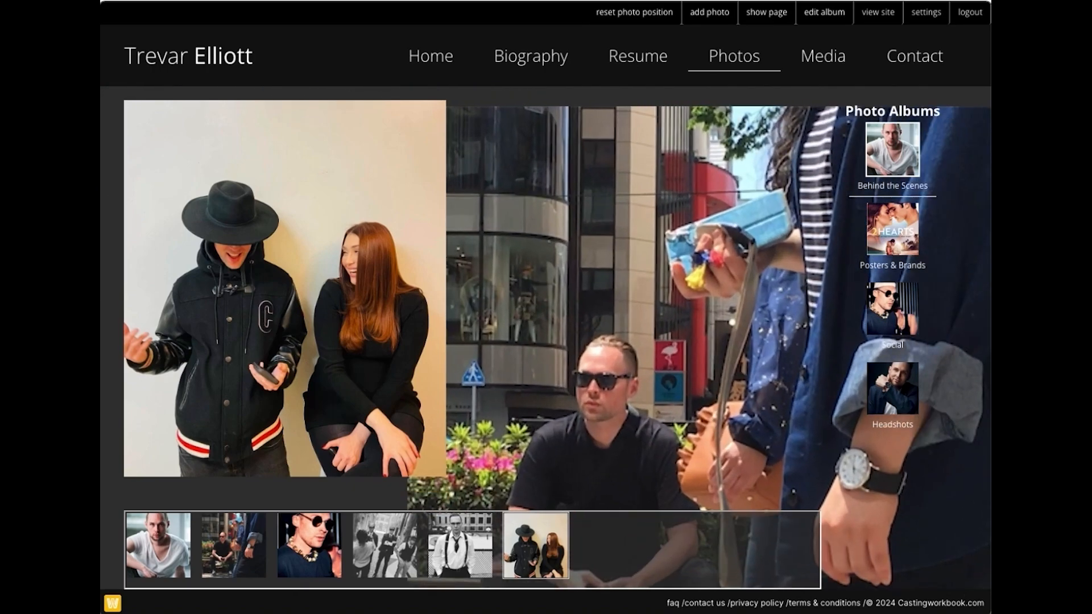
{"action": "left_click_drag", "start_coordinate": [653, 397], "coordinate": [675, 359]}
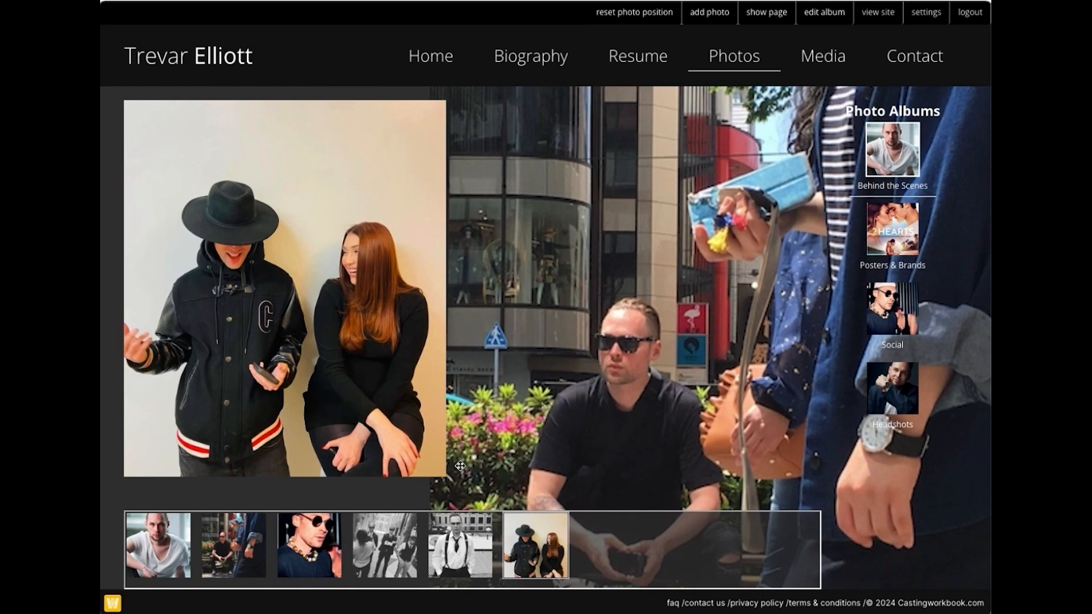
{"action": "left_click", "coordinate": [164, 555]}
- Add the black-and-white Behind the Scenes group photo in the alley to the Media page and save it
{"action": "left_click", "coordinate": [829, 57]}
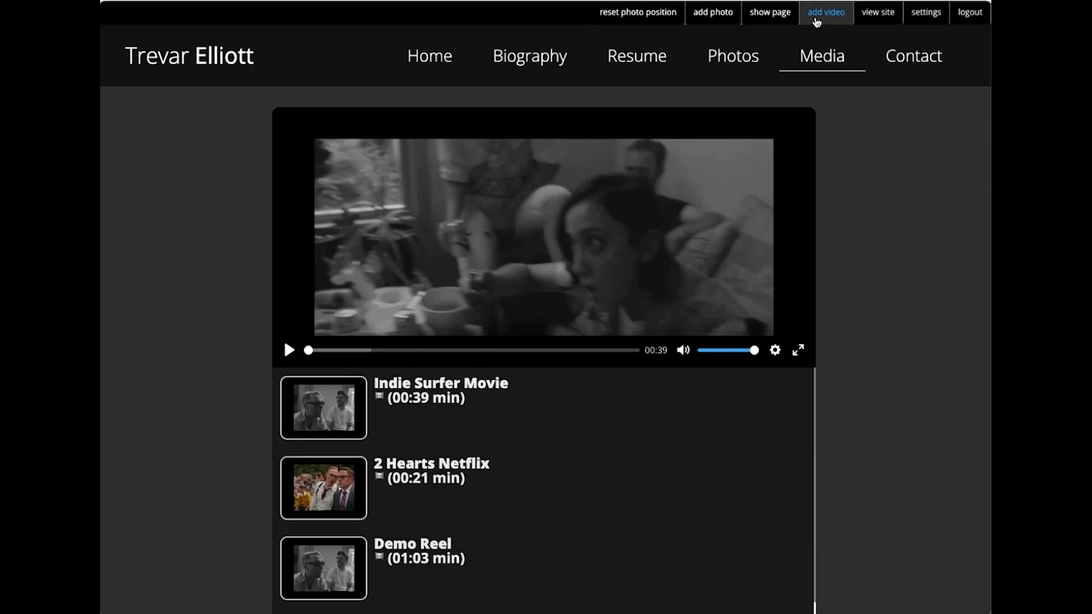
{"action": "left_click", "coordinate": [721, 19]}
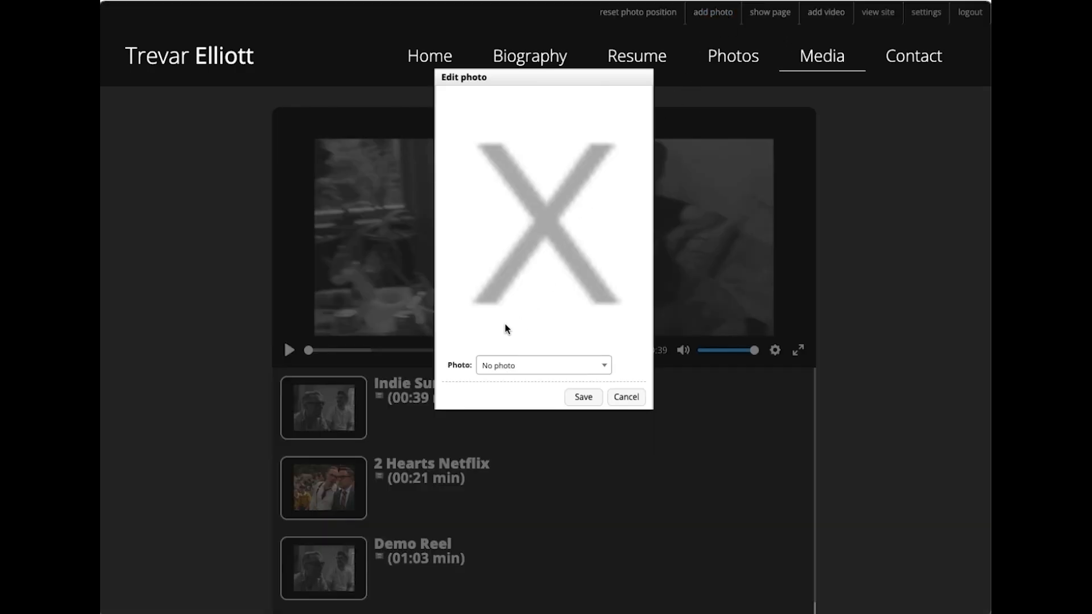
{"action": "left_click", "coordinate": [498, 367]}
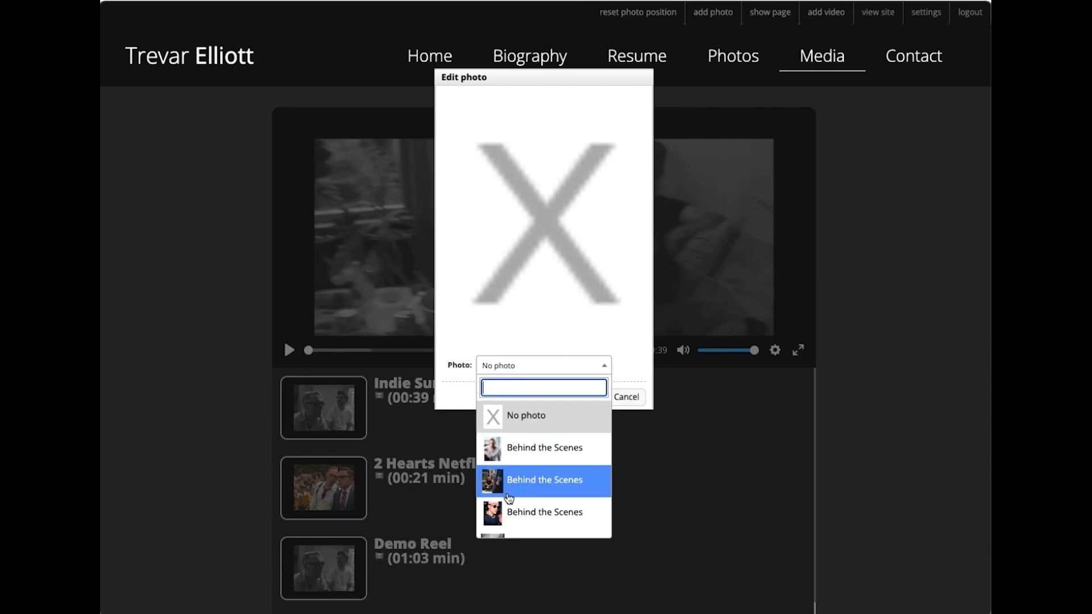
{"action": "scroll", "coordinate": [510, 498], "scroll_direction": "down", "scroll_amount": 3}
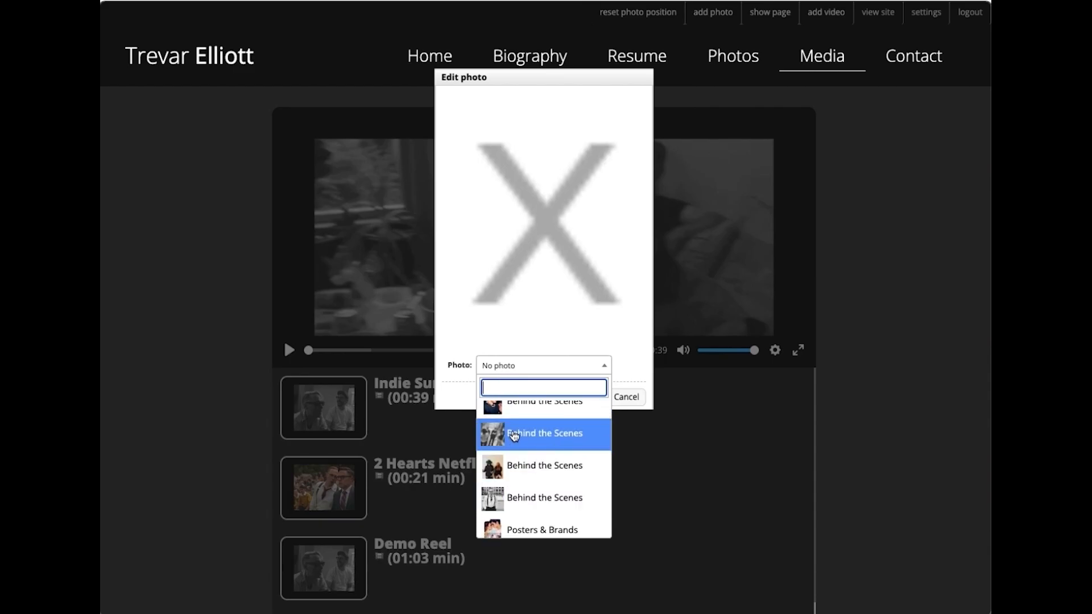
{"action": "left_click", "coordinate": [513, 434]}
{"action": "left_click", "coordinate": [592, 349]}
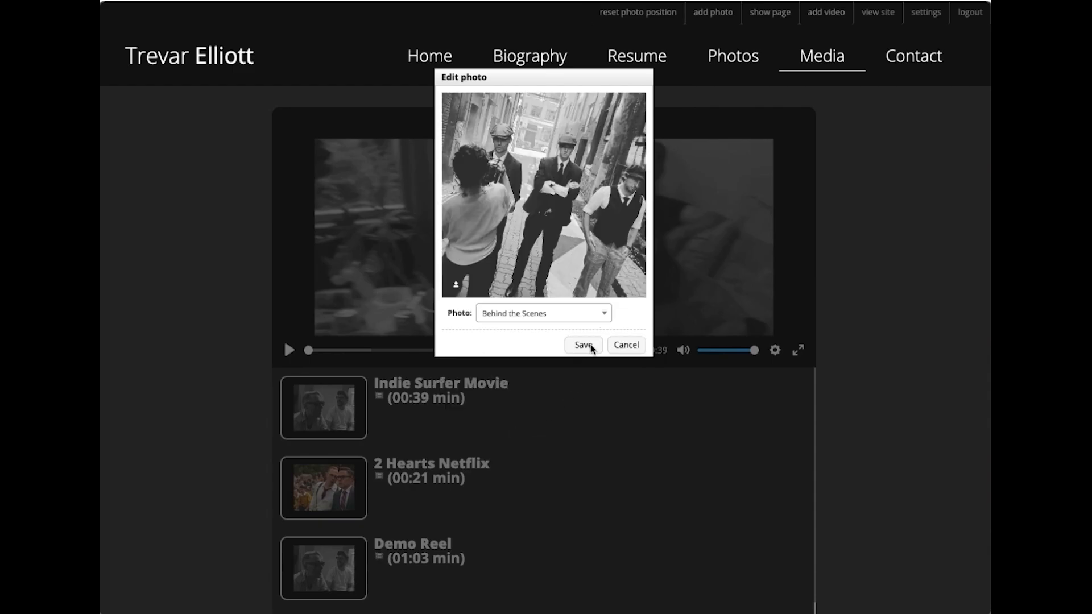
- Enlarge the alley group photo across the Media page background and position it so the capped men's faces show on both sides of the player
{"action": "left_click_drag", "start_coordinate": [199, 287], "coordinate": [69, 281]}
{"action": "left_click_drag", "start_coordinate": [223, 353], "coordinate": [859, 306]}
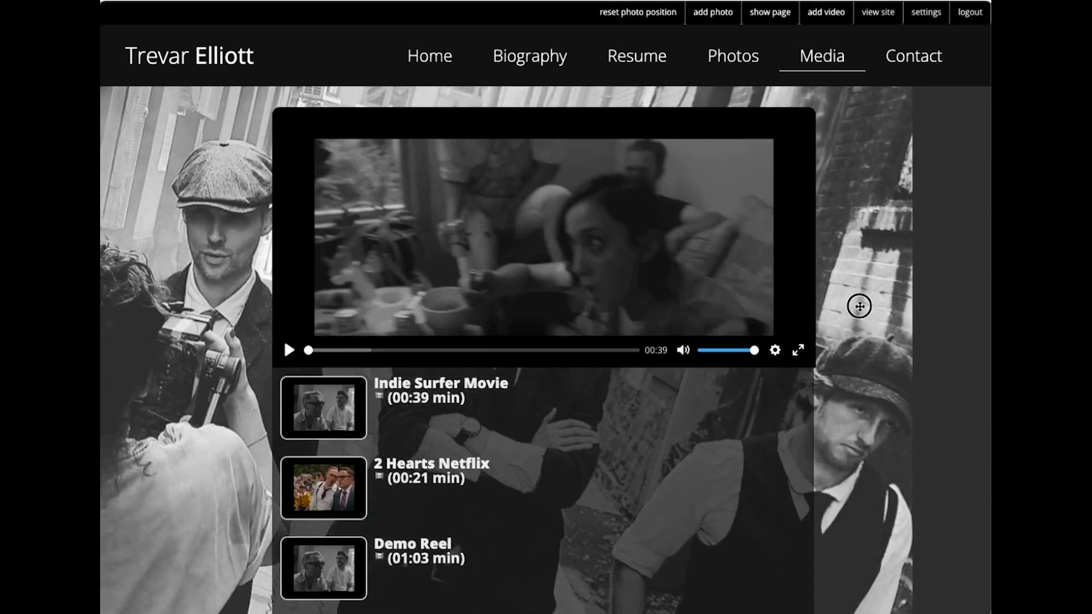
{"action": "left_click_drag", "start_coordinate": [873, 409], "coordinate": [852, 222]}
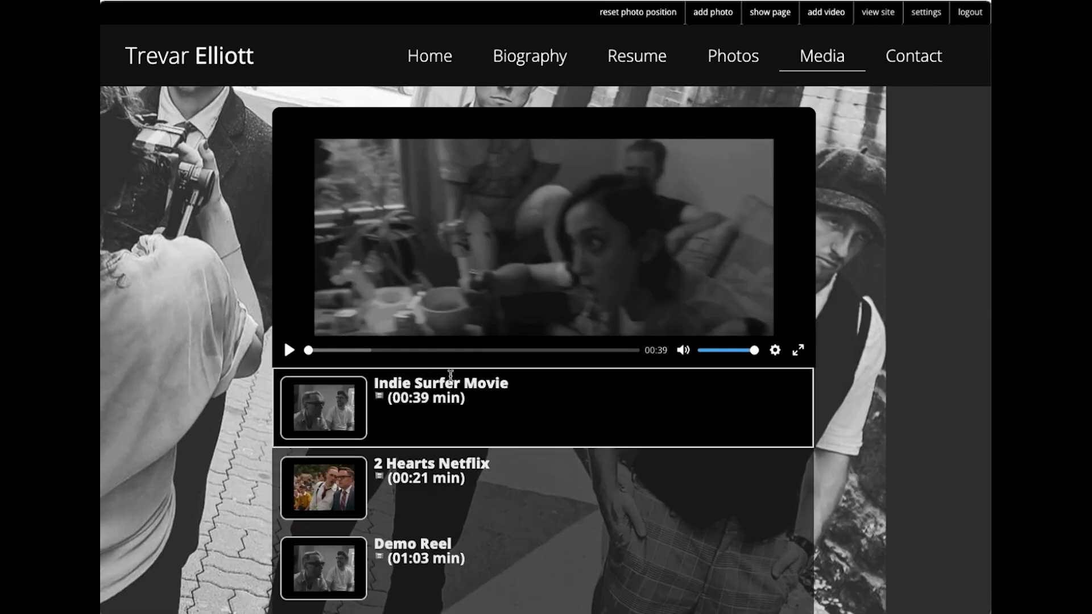
{"action": "left_click_drag", "start_coordinate": [834, 491], "coordinate": [893, 457]}
{"action": "left_click_drag", "start_coordinate": [899, 557], "coordinate": [991, 613]}
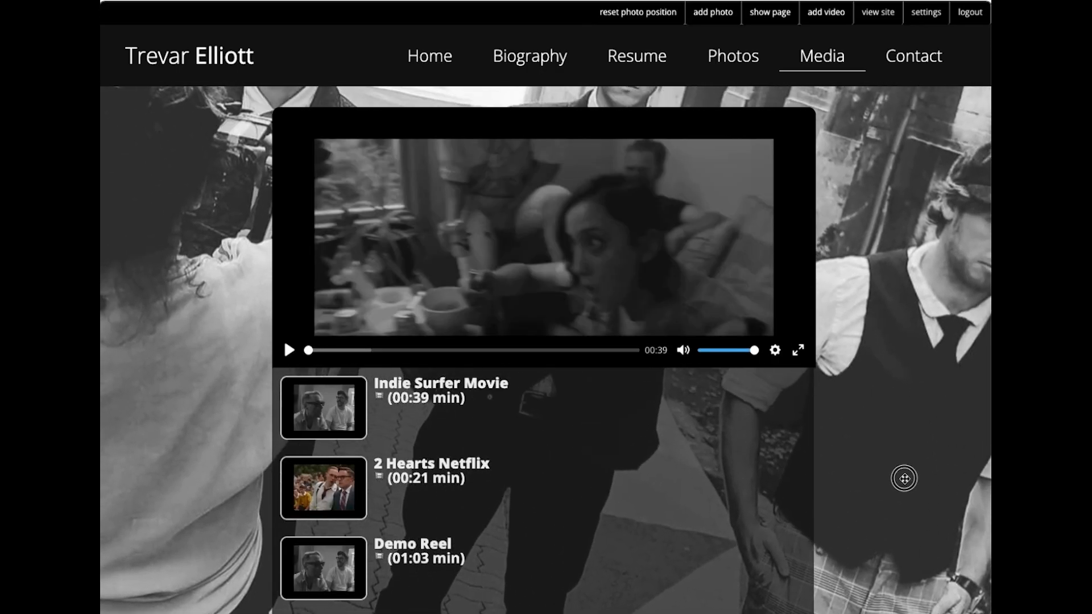
{"action": "scroll", "coordinate": [870, 603], "scroll_direction": "down", "scroll_amount": 2}
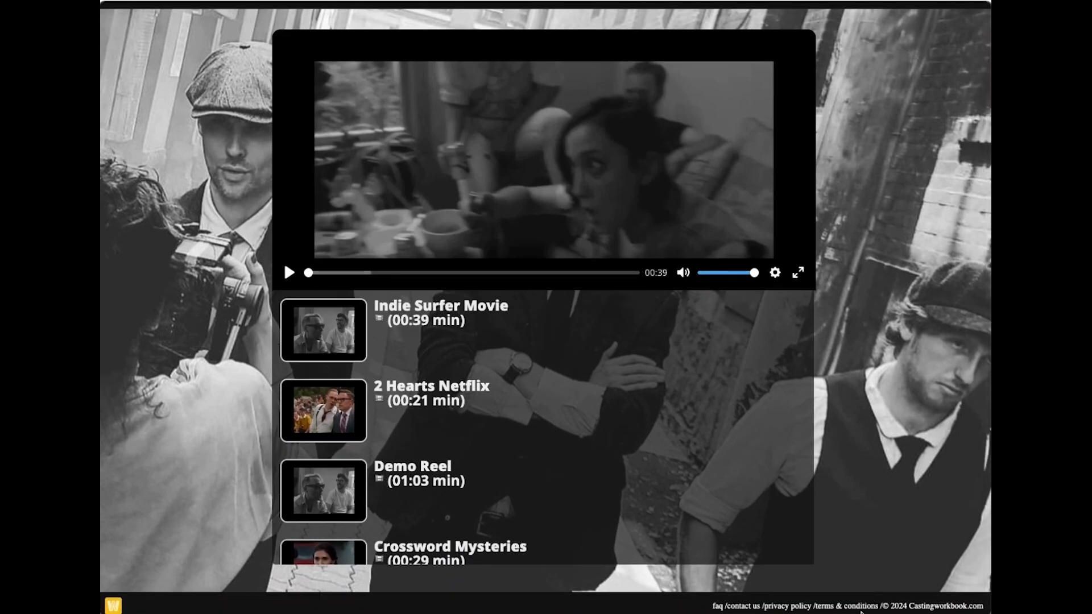
{"action": "left_click_drag", "start_coordinate": [907, 466], "coordinate": [892, 467]}
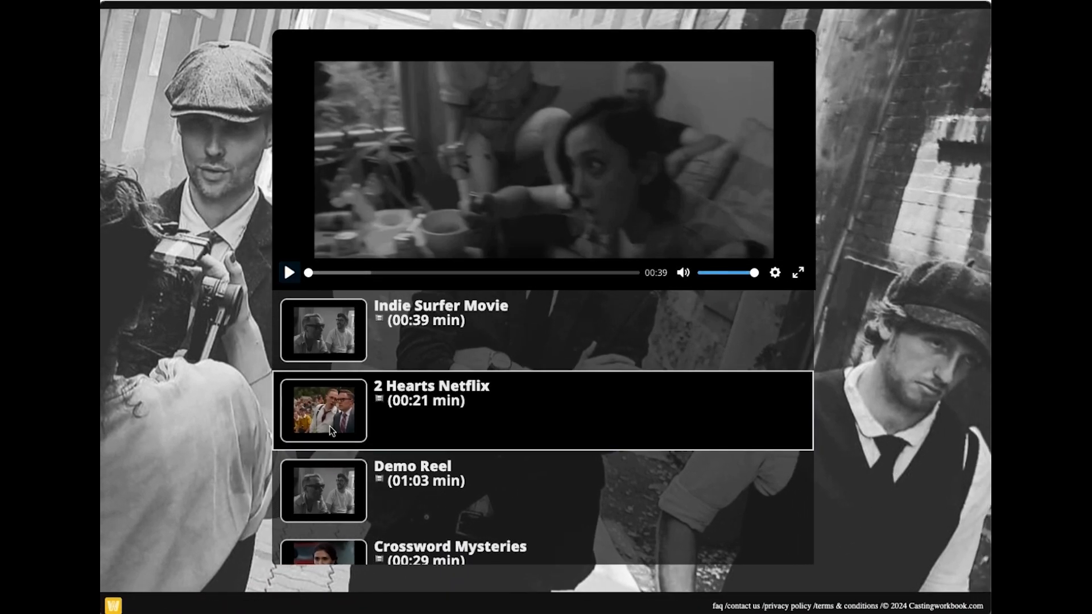
- Play the Crossword Mysteries video on the Media page briefly and pause it
{"action": "left_click", "coordinate": [320, 554]}
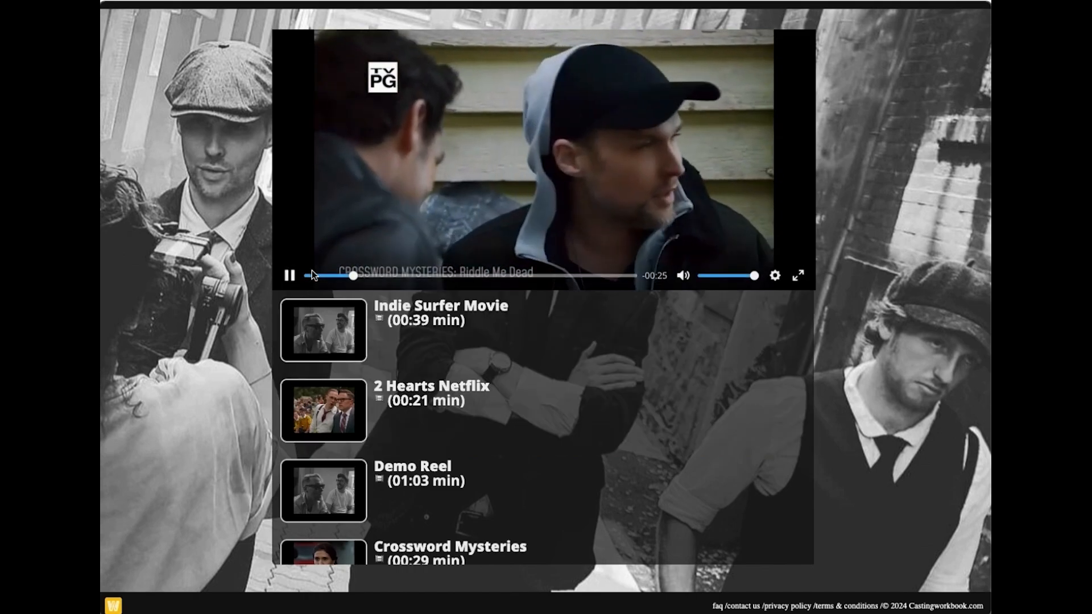
{"action": "left_click", "coordinate": [290, 273]}
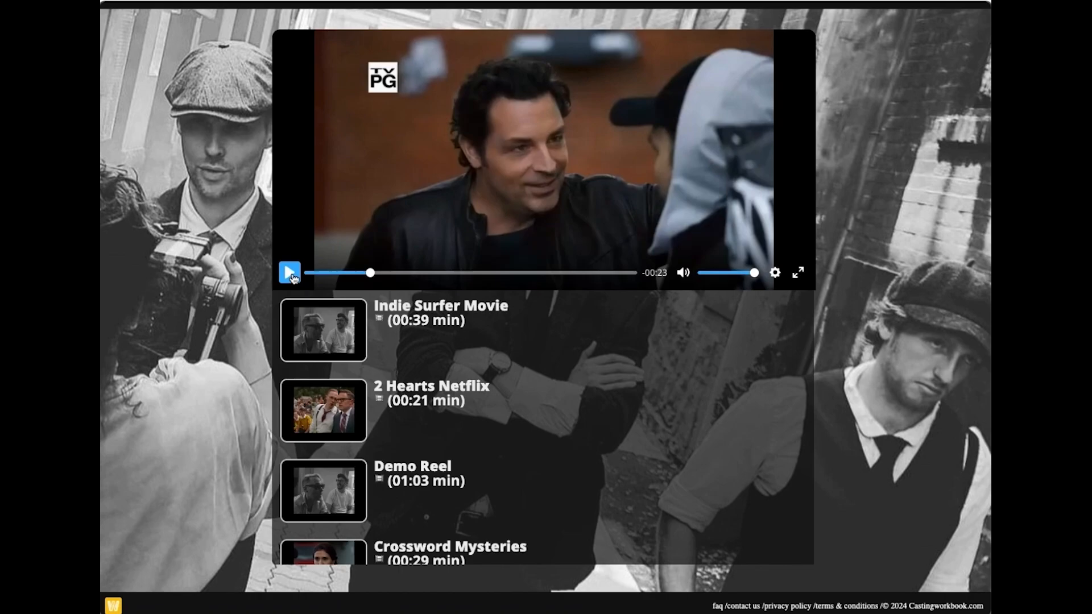
- Add the Headshots photo of the seated man in a striped beanie to the Contact page, enlarge it and place it beside the Contact heading
{"action": "scroll", "coordinate": [291, 277], "scroll_direction": "up", "scroll_amount": 2}
{"action": "left_click", "coordinate": [916, 63]}
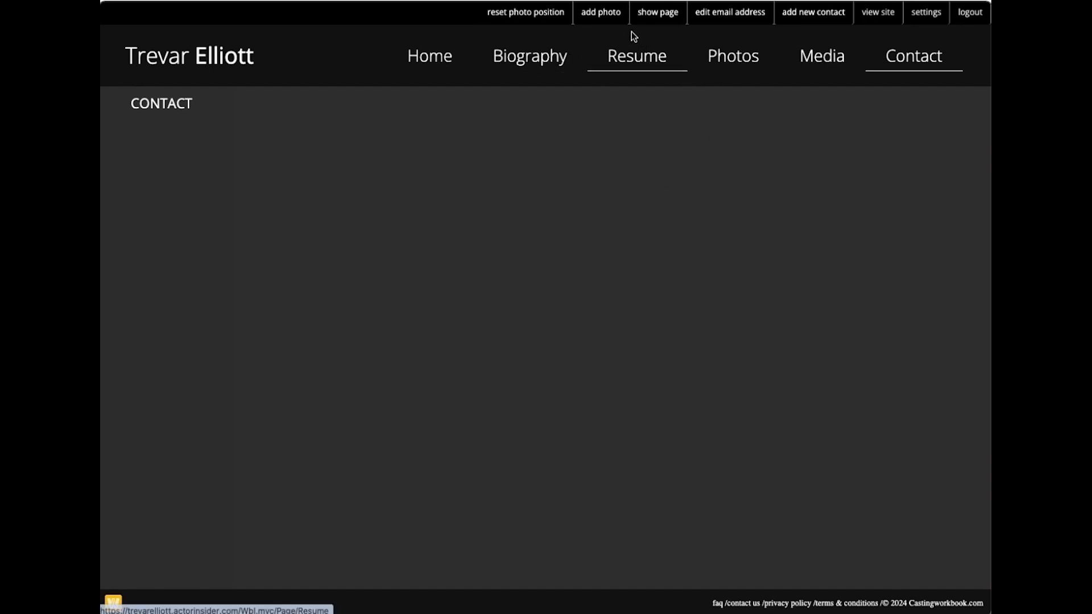
{"action": "left_click", "coordinate": [603, 21]}
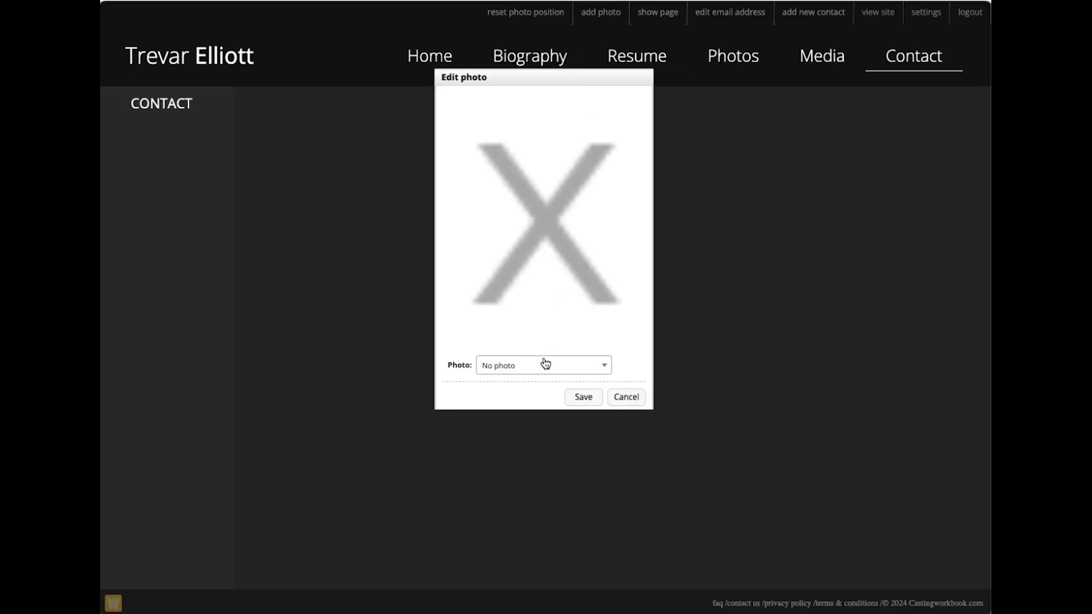
{"action": "left_click", "coordinate": [545, 370]}
{"action": "scroll", "coordinate": [525, 504], "scroll_direction": "down", "scroll_amount": 5}
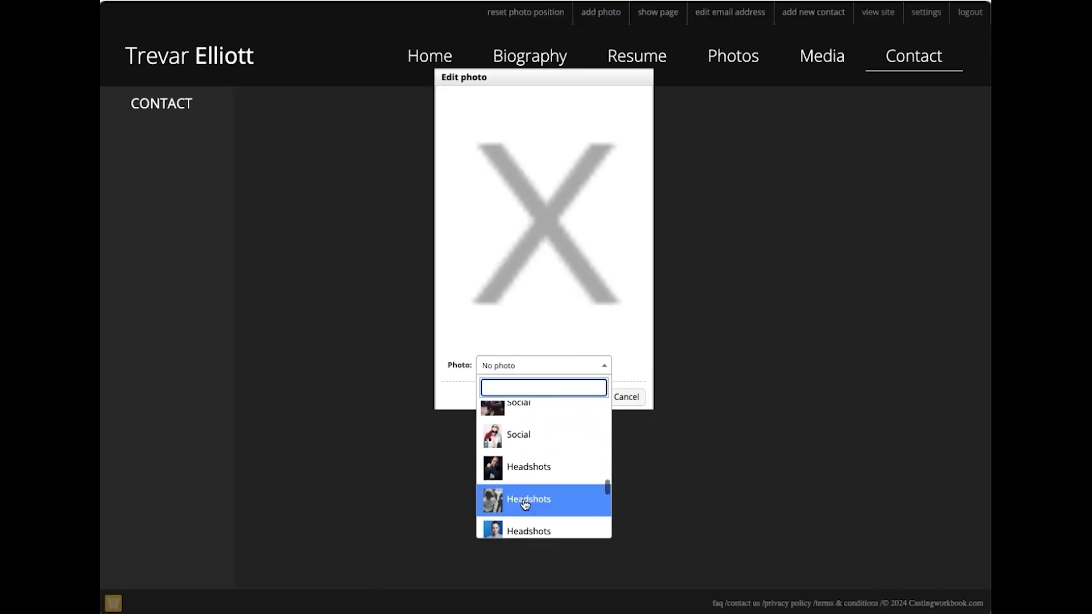
{"action": "scroll", "coordinate": [525, 504], "scroll_direction": "down", "scroll_amount": 5}
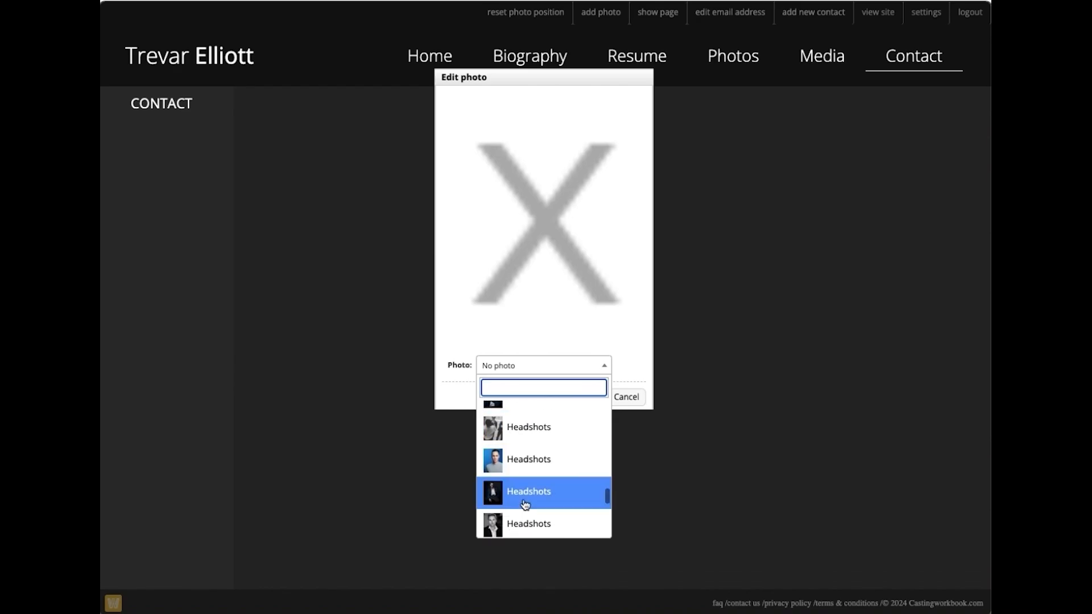
{"action": "scroll", "coordinate": [524, 504], "scroll_direction": "down", "scroll_amount": 3}
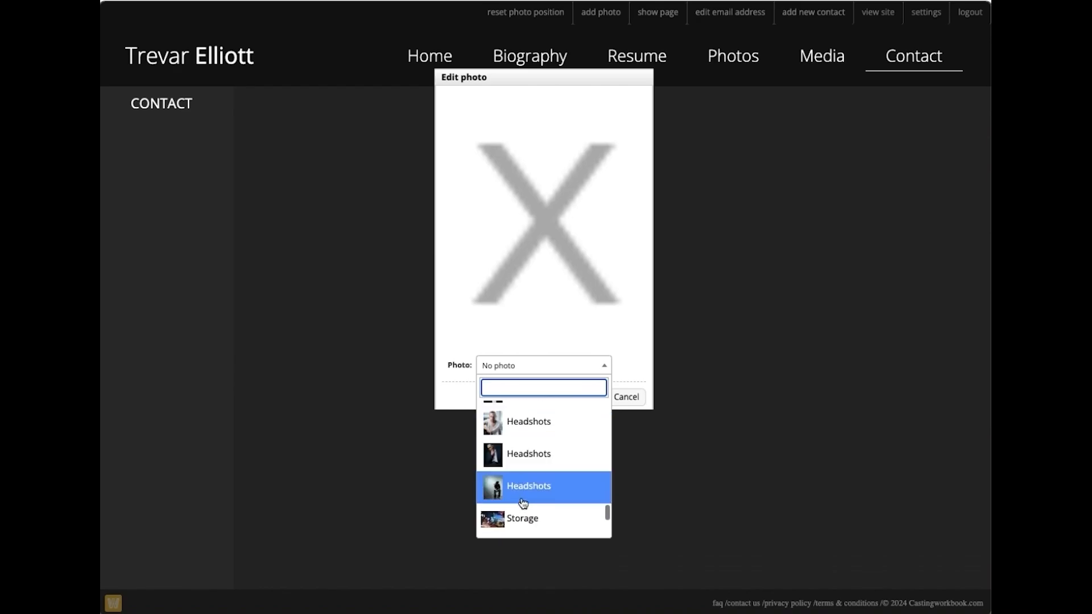
{"action": "left_click", "coordinate": [515, 488]}
{"action": "left_click", "coordinate": [580, 398]}
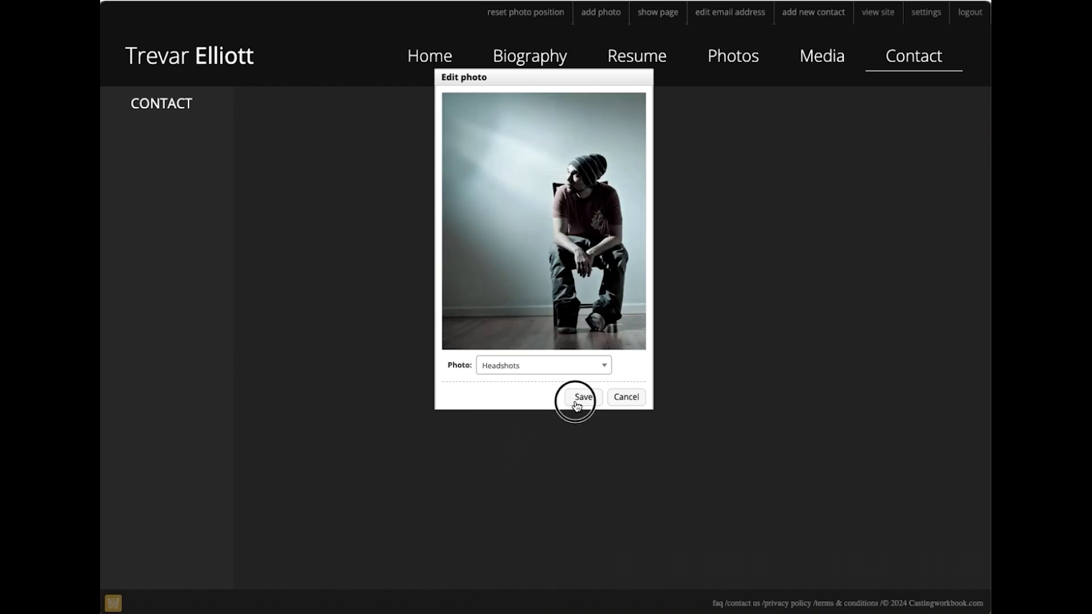
{"action": "left_click_drag", "start_coordinate": [361, 412], "coordinate": [664, 478]}
{"action": "left_click_drag", "start_coordinate": [578, 451], "coordinate": [718, 461]}
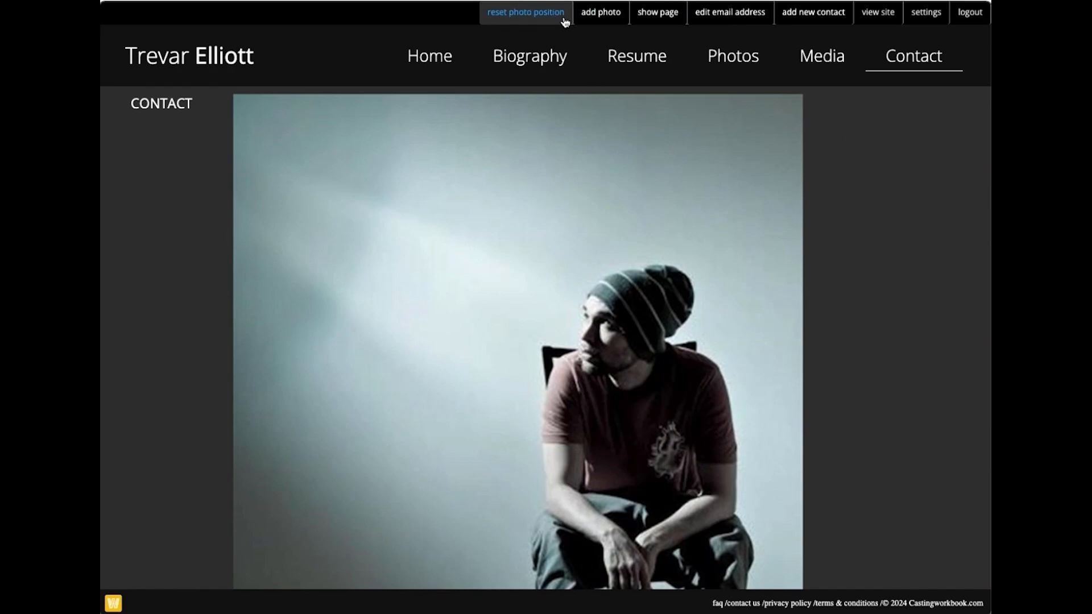
- Start a new contact on the Contact page with type Talent Agent, category Theatrical and city Los Angeles
{"action": "left_click", "coordinate": [810, 14]}
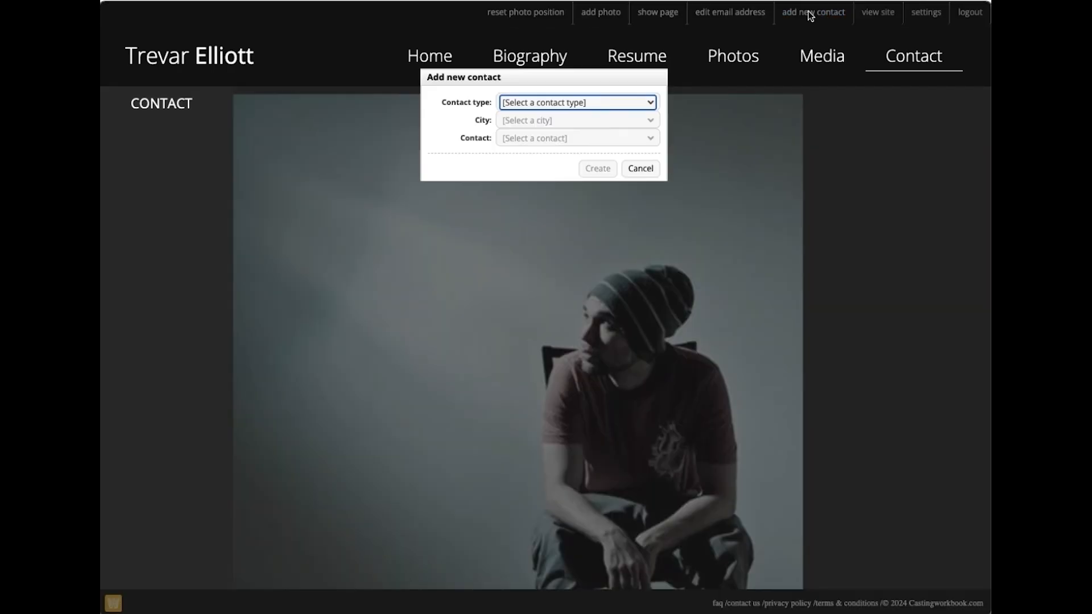
{"action": "left_click", "coordinate": [524, 104]}
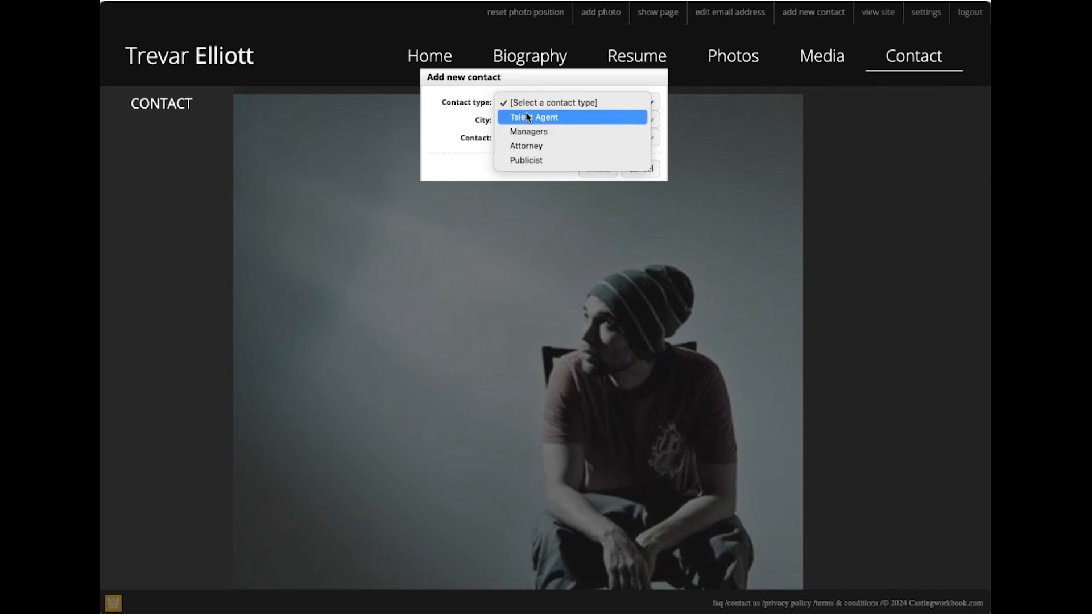
{"action": "left_click", "coordinate": [529, 118]}
{"action": "left_click", "coordinate": [524, 122]}
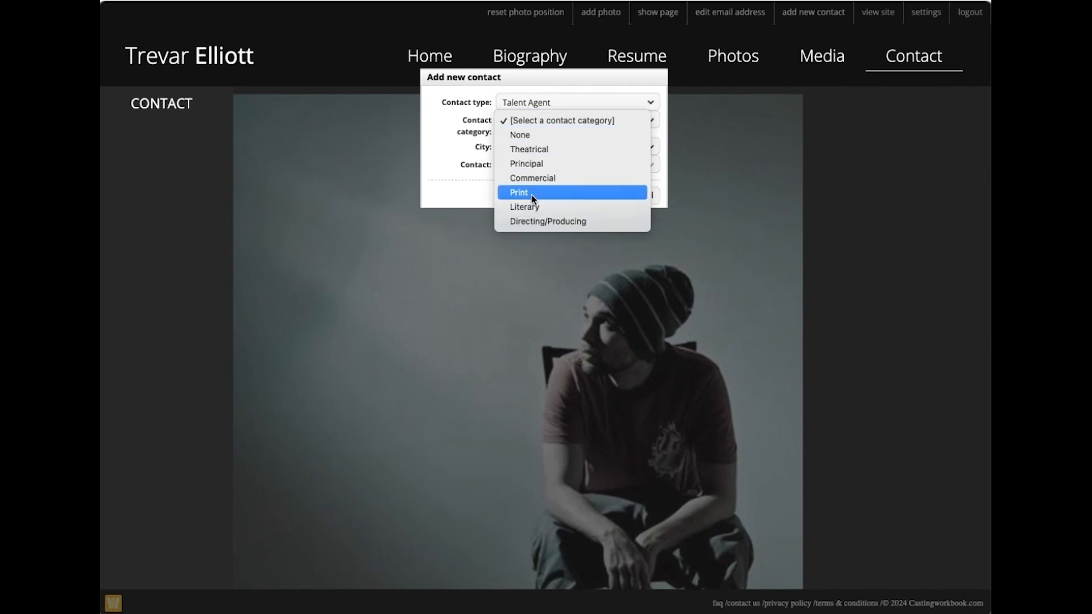
{"action": "left_click", "coordinate": [531, 150]}
{"action": "left_click", "coordinate": [521, 149]}
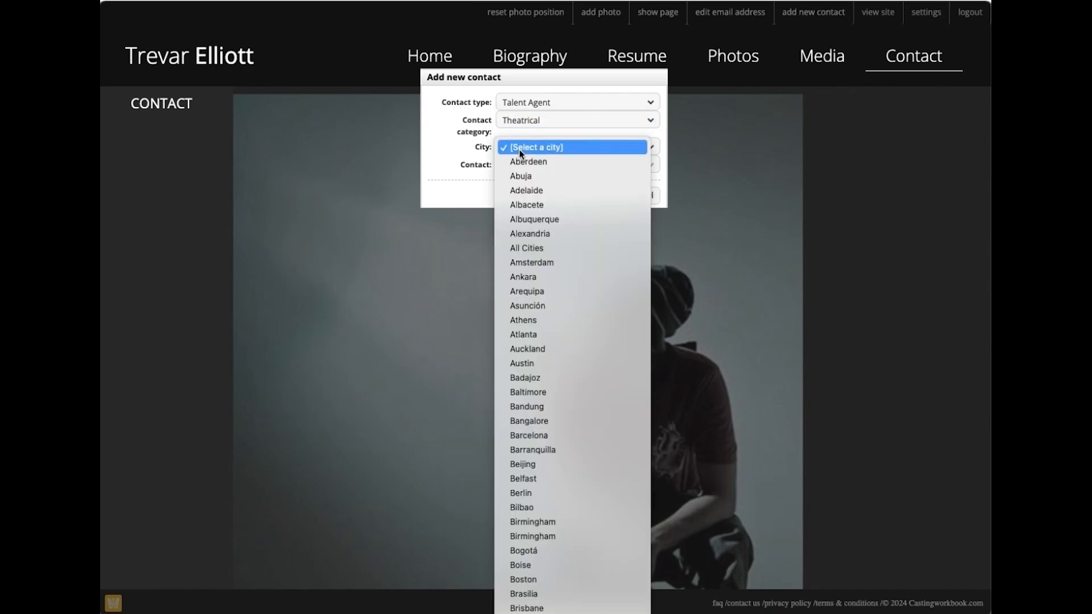
{"action": "scroll", "coordinate": [520, 152], "scroll_direction": "down", "scroll_amount": 15}
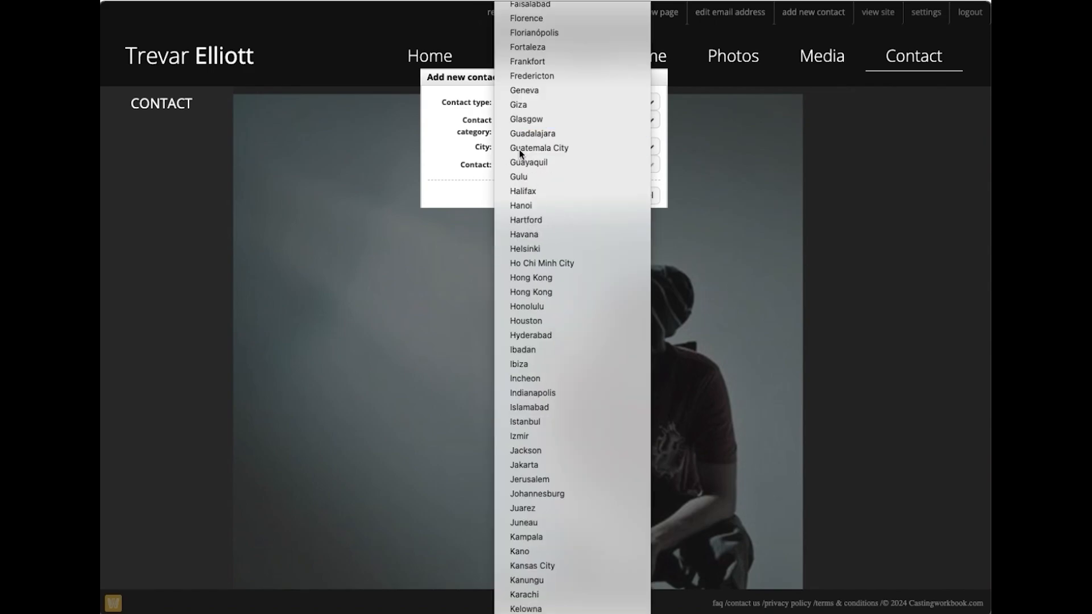
{"action": "scroll", "coordinate": [520, 152], "scroll_direction": "down", "scroll_amount": 5}
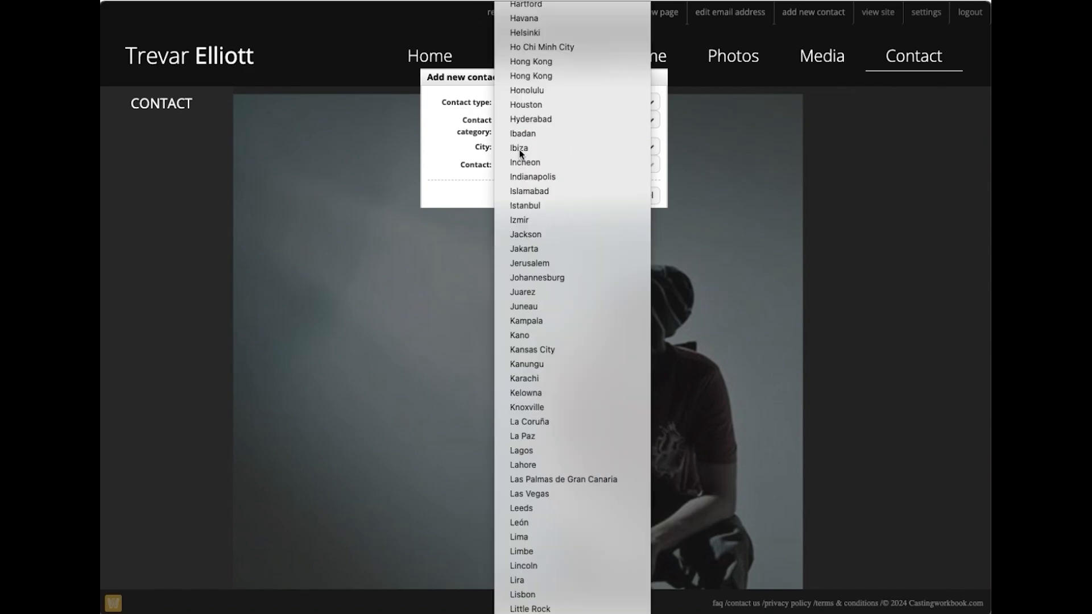
{"action": "scroll", "coordinate": [569, 346], "scroll_direction": "down", "scroll_amount": 7}
{"action": "left_click", "coordinate": [569, 349]}
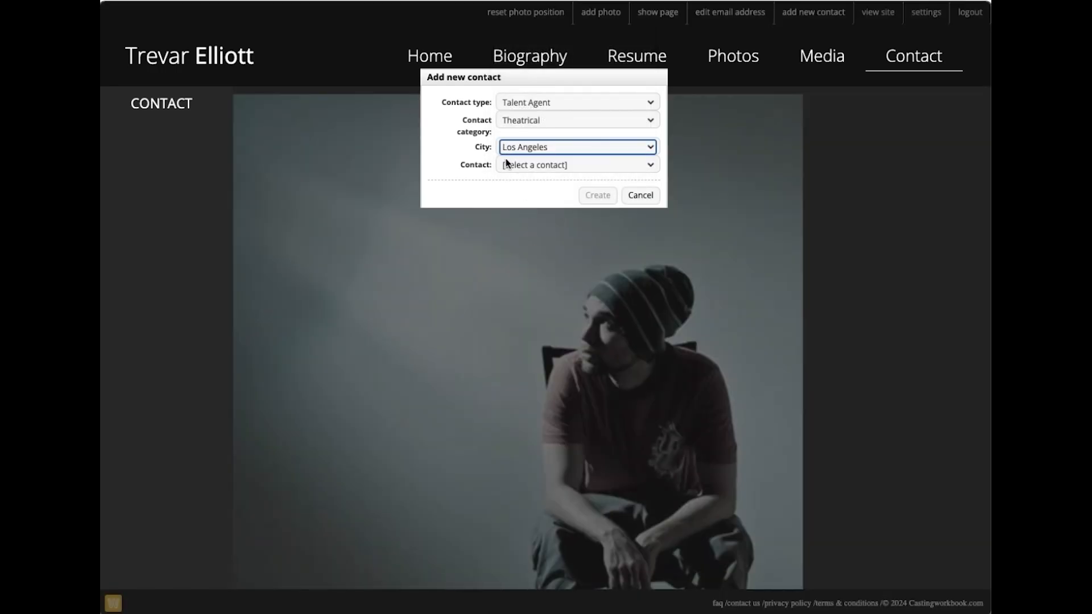
- Choose the Demo Agency entry as the contact, create it and save its prefilled details
{"action": "left_click", "coordinate": [515, 165]}
{"action": "scroll", "coordinate": [514, 165], "scroll_direction": "down", "scroll_amount": 20}
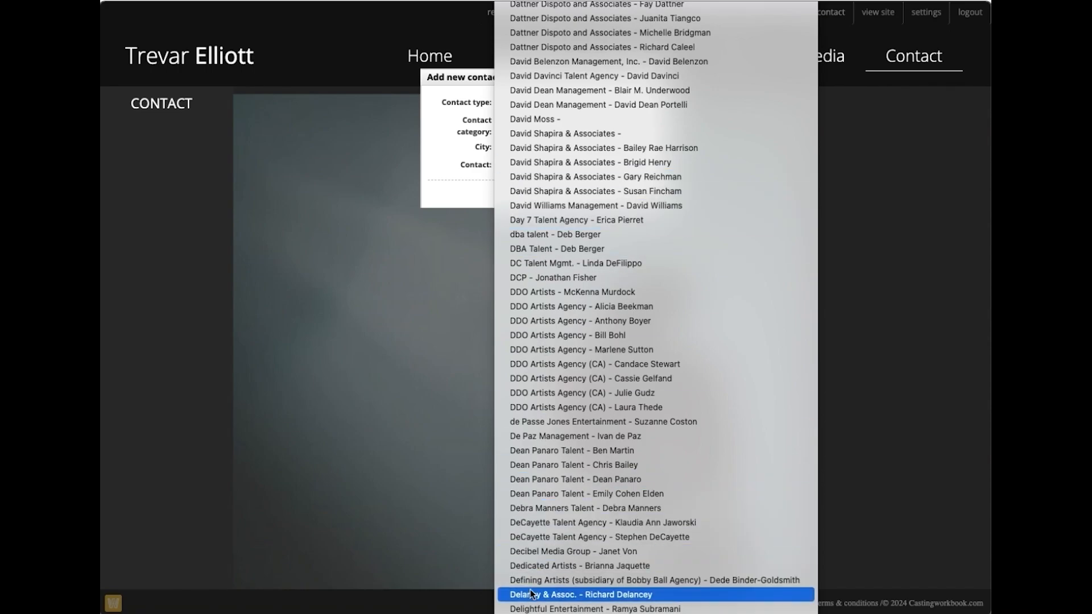
{"action": "left_click", "coordinate": [529, 613]}
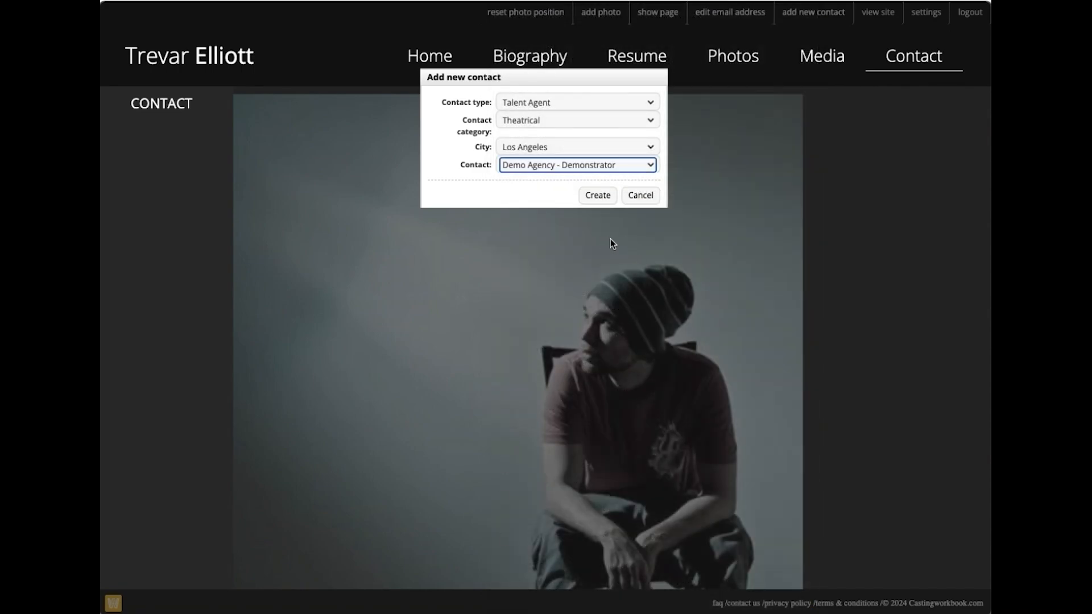
{"action": "left_click", "coordinate": [598, 196]}
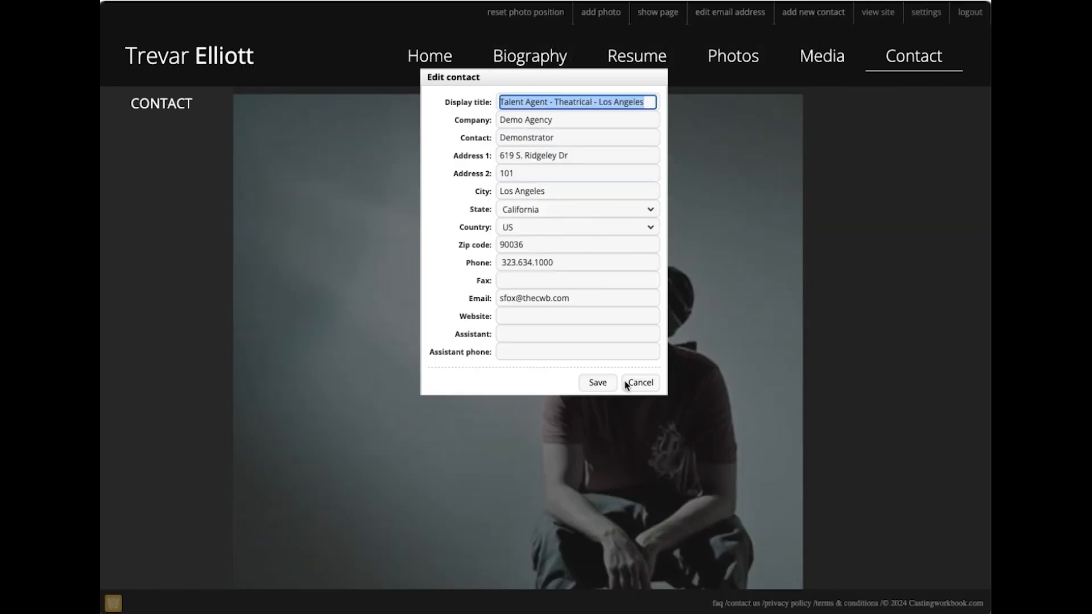
{"action": "left_click", "coordinate": [597, 383]}
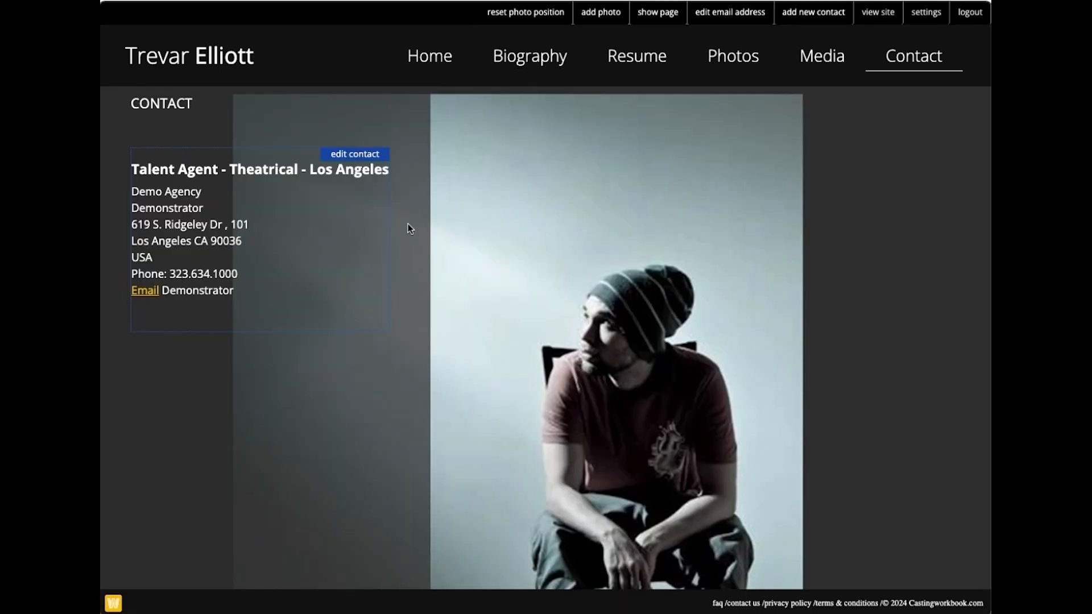
- Resize and reposition the Contact page photo so the whole seated figure shows beside the agent details
{"action": "left_click_drag", "start_coordinate": [635, 257], "coordinate": [738, 558]}
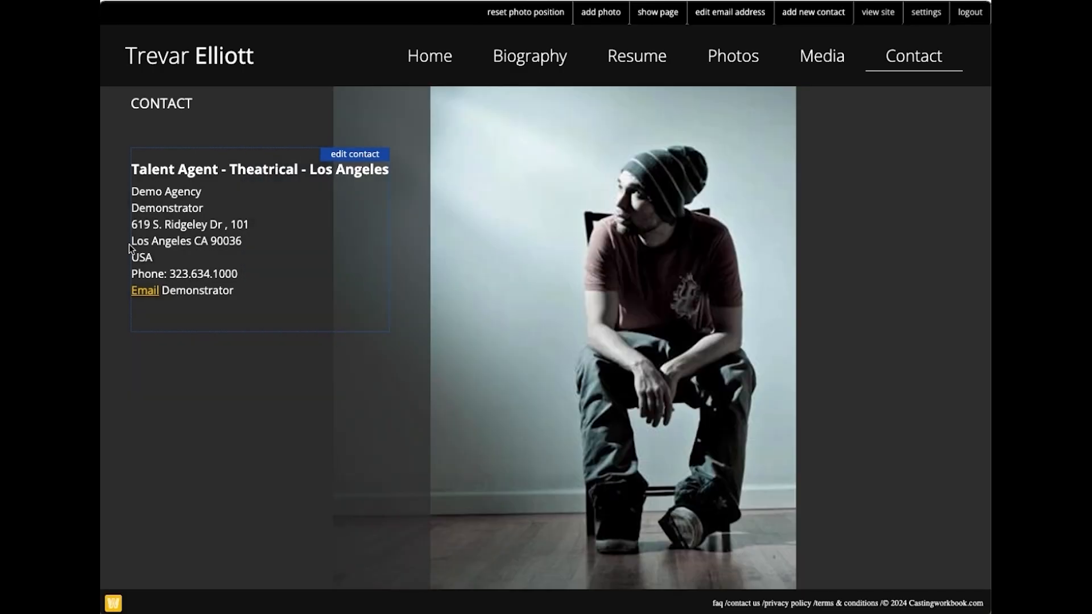
- View the finished site and check its Home, Resume, Photos, Media and Contact pages
{"action": "left_click", "coordinate": [878, 12]}
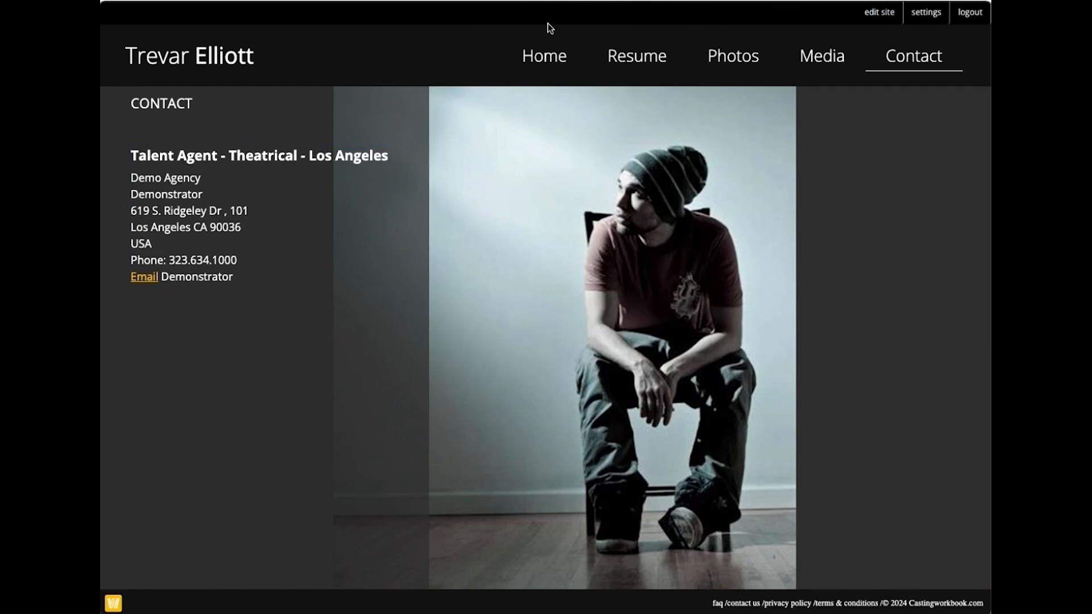
{"action": "left_click", "coordinate": [540, 57]}
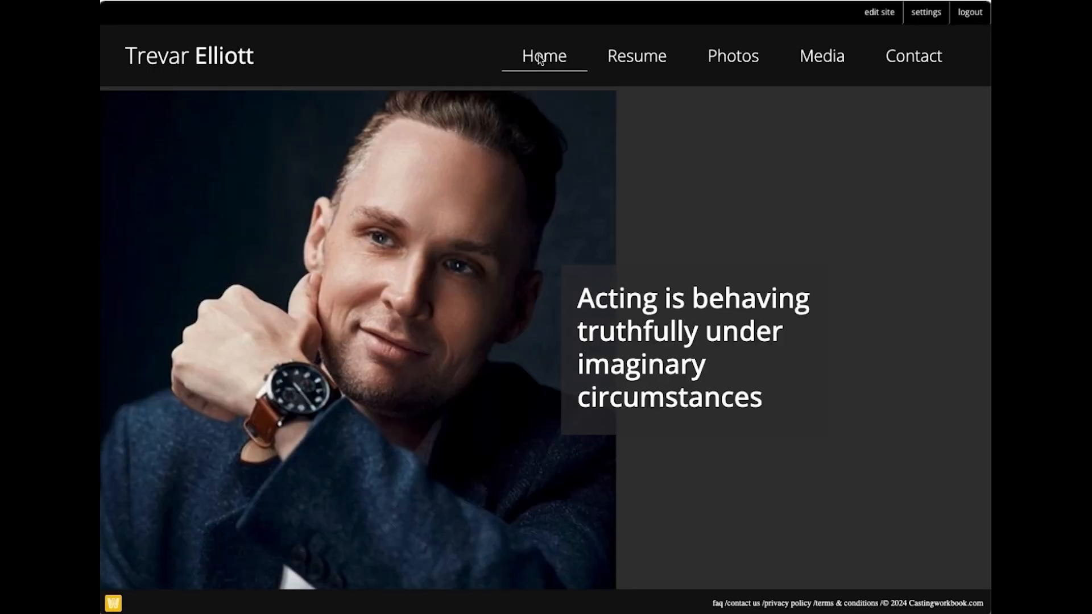
{"action": "left_click", "coordinate": [627, 59]}
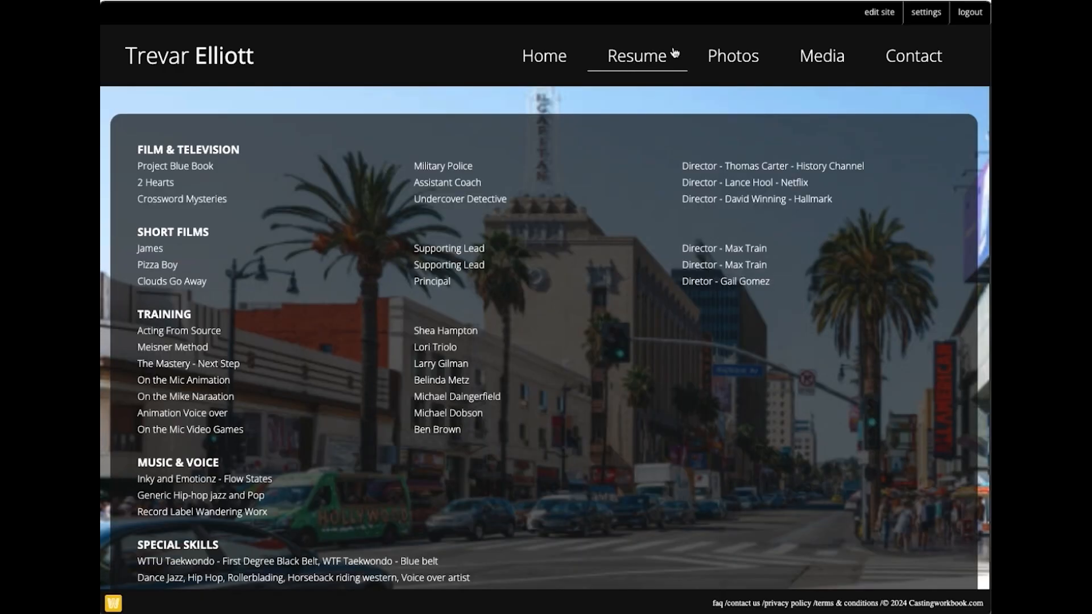
{"action": "left_click", "coordinate": [732, 61]}
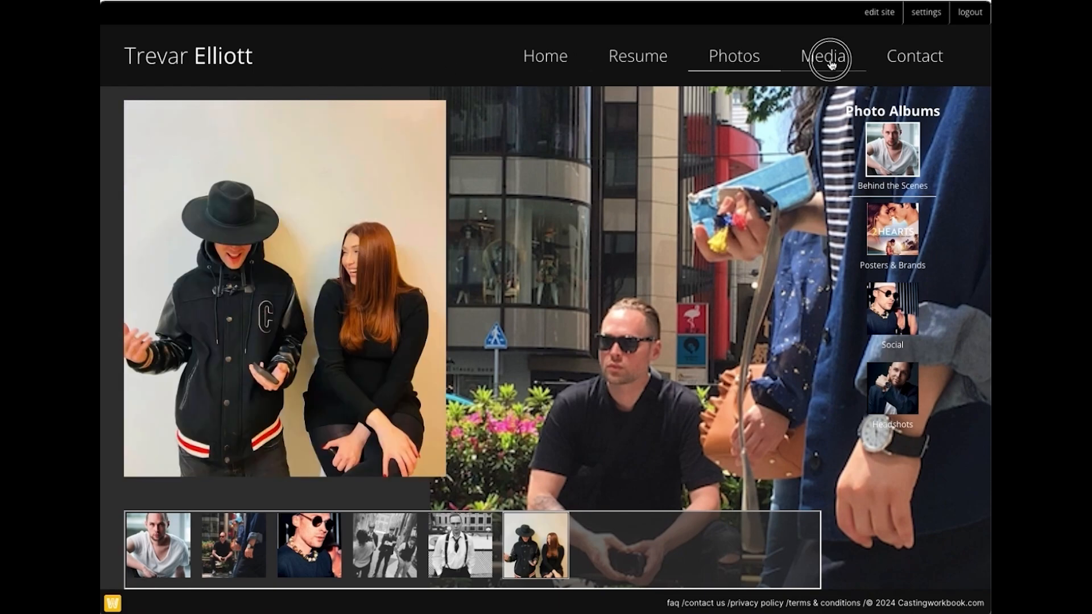
{"action": "left_click", "coordinate": [830, 58]}
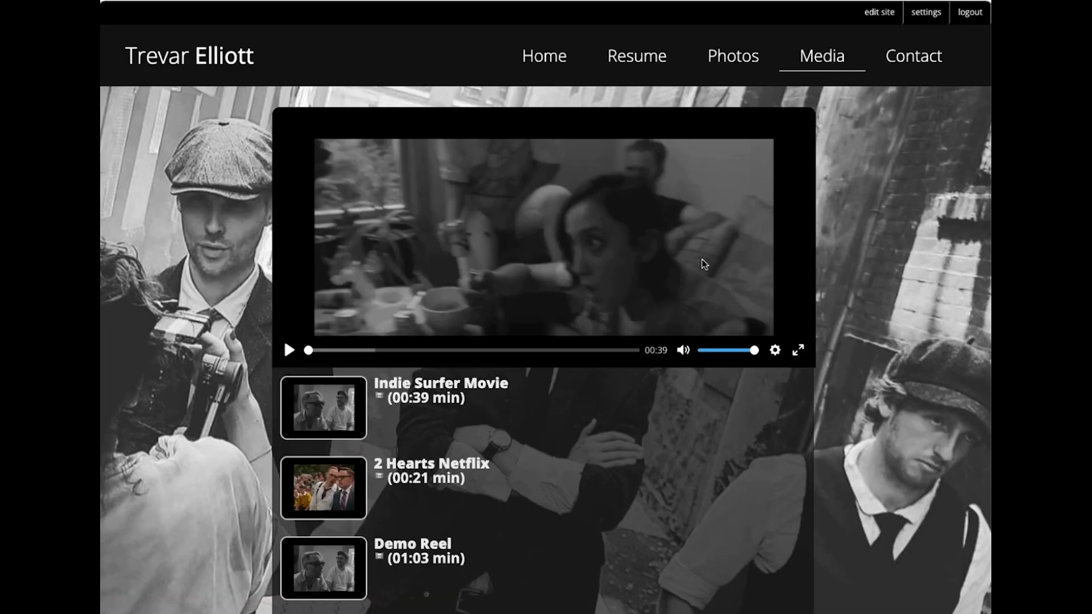
{"action": "left_click", "coordinate": [914, 61]}
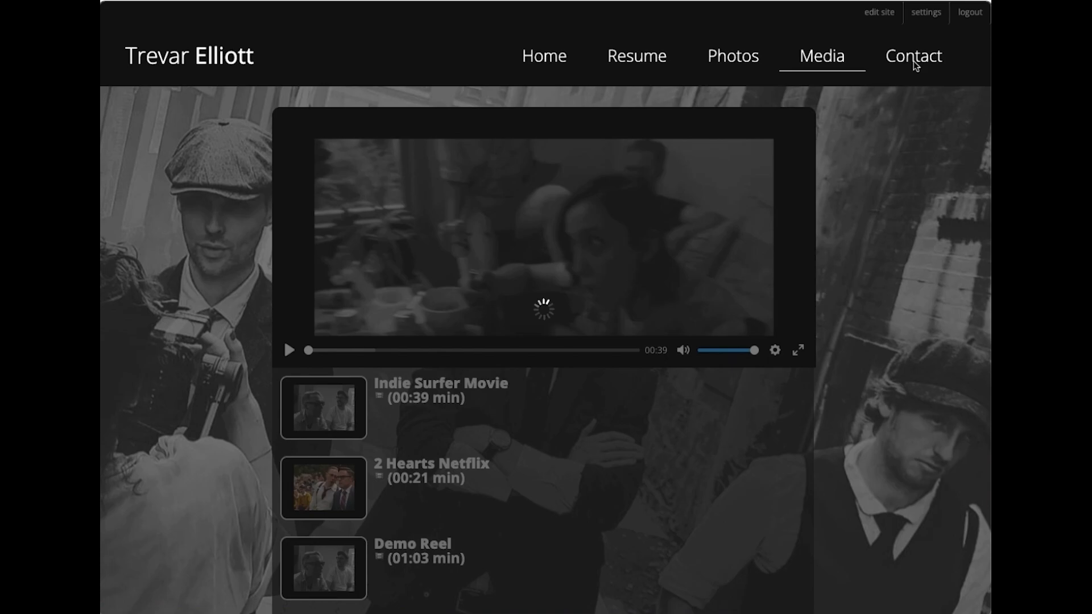